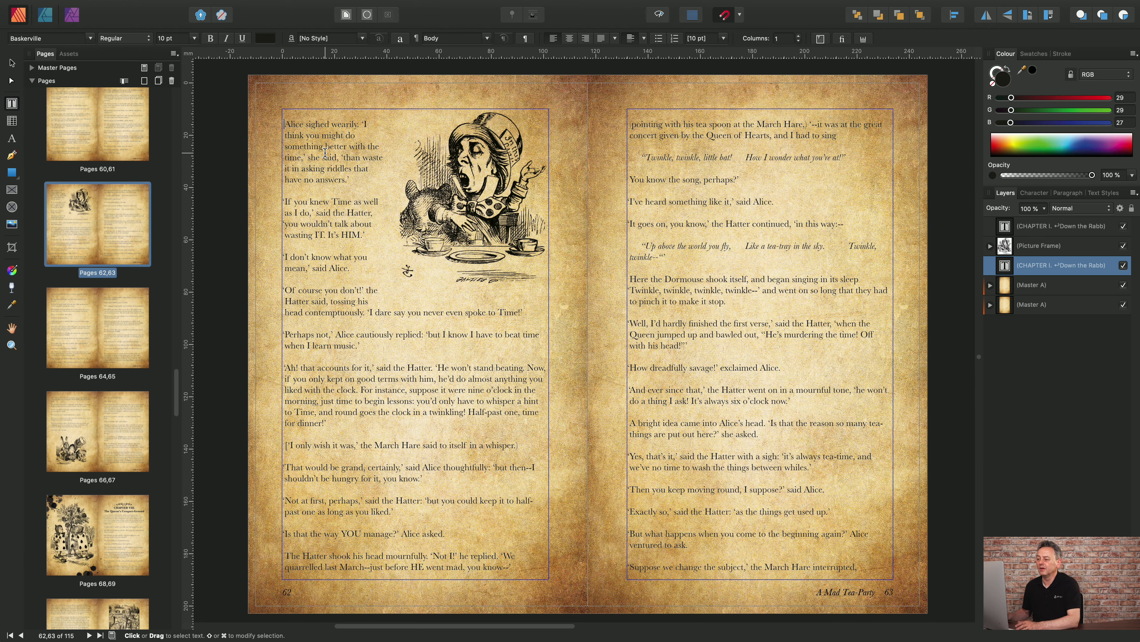
Float-pin the Mad Hatter picture on page 62 and move its pin to the start of the paragraph beginning "If you knew Time"
{"action": "key", "text": "Escape"}
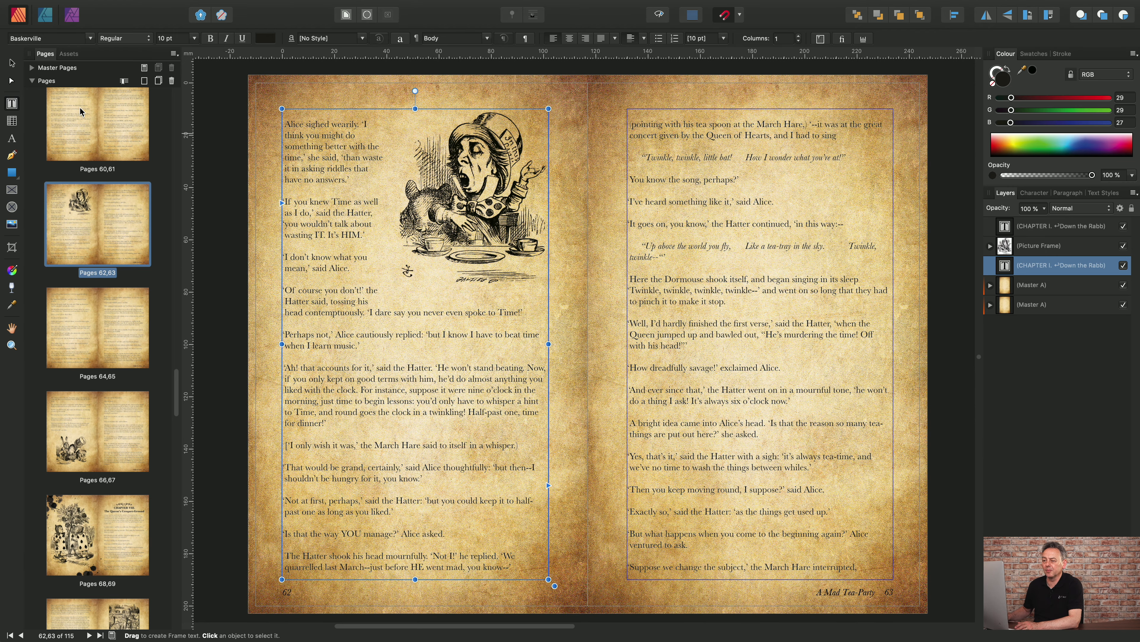
{"action": "left_click", "coordinate": [12, 63]}
{"action": "left_click", "coordinate": [493, 195]}
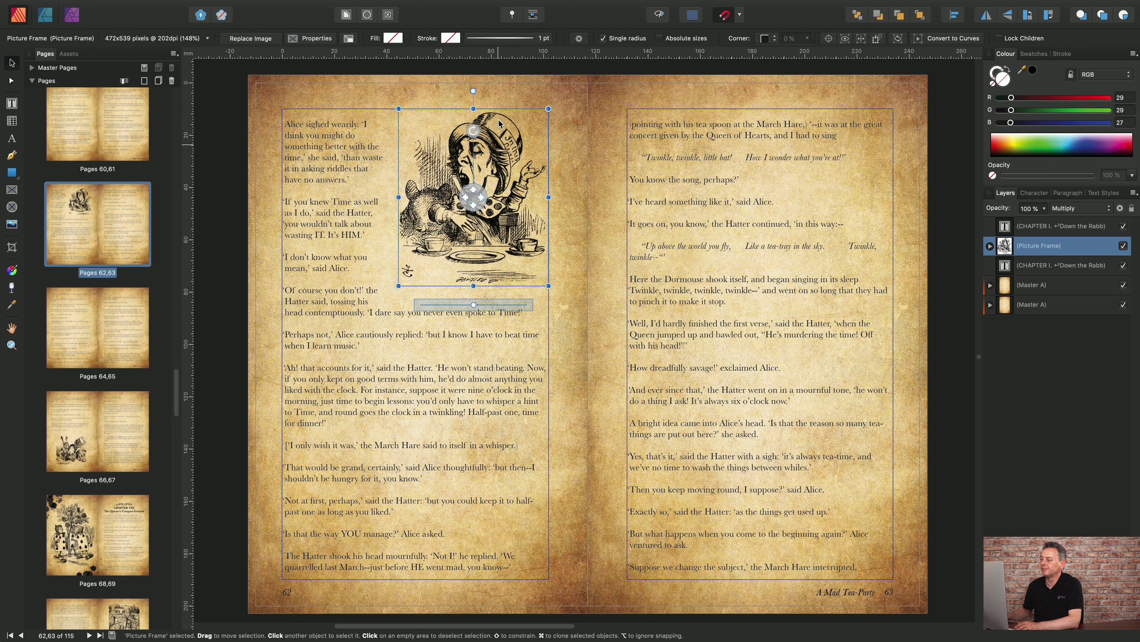
{"action": "left_click", "coordinate": [512, 15]}
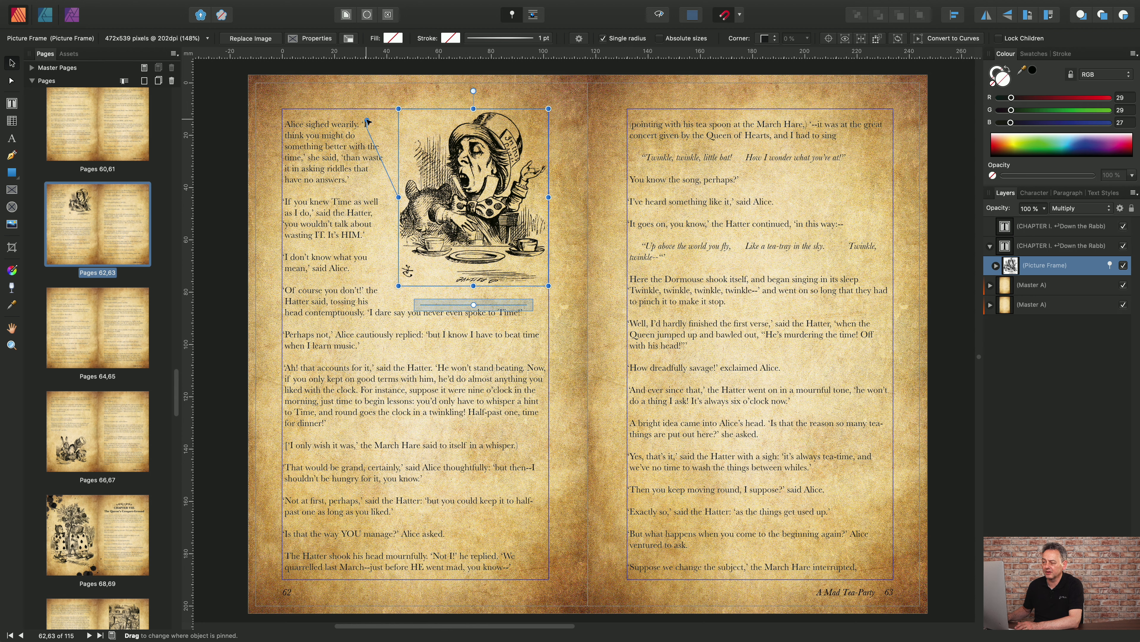
{"action": "mouse_move", "coordinate": [367, 121]}
{"action": "left_mouse_down"}
{"action": "mouse_move", "coordinate": [356, 167]}
{"action": "mouse_move", "coordinate": [293, 205]}
{"action": "left_mouse_up"}
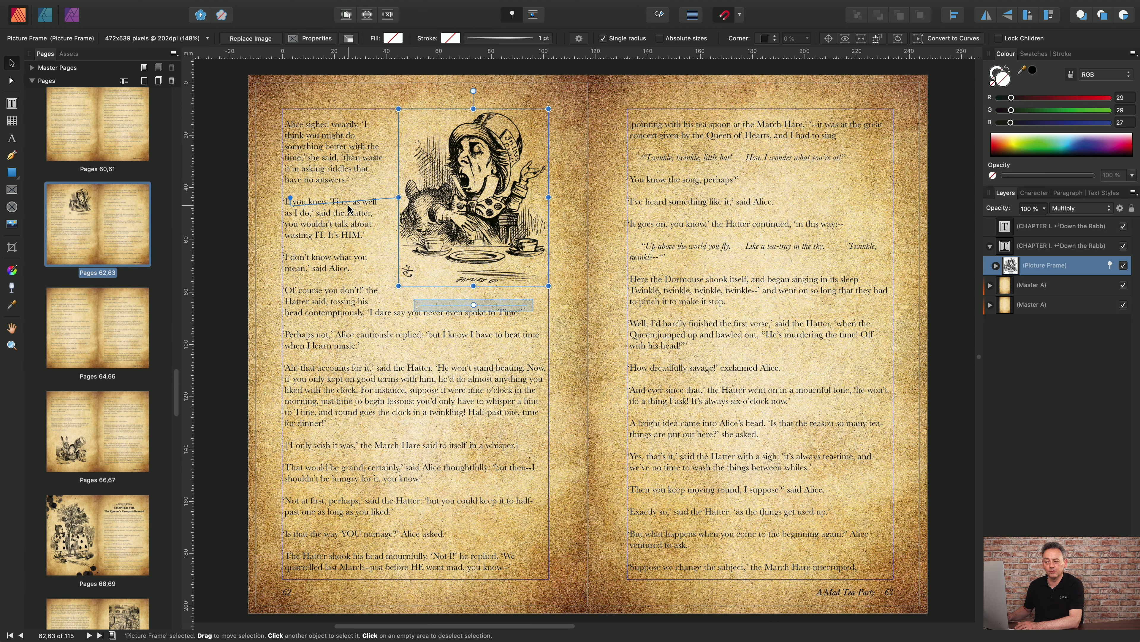
Show the Pinning panel and place it over the upper part of page 63, beside the Mad Hatter picture
{"action": "mouse_move", "coordinate": [471, 206]}
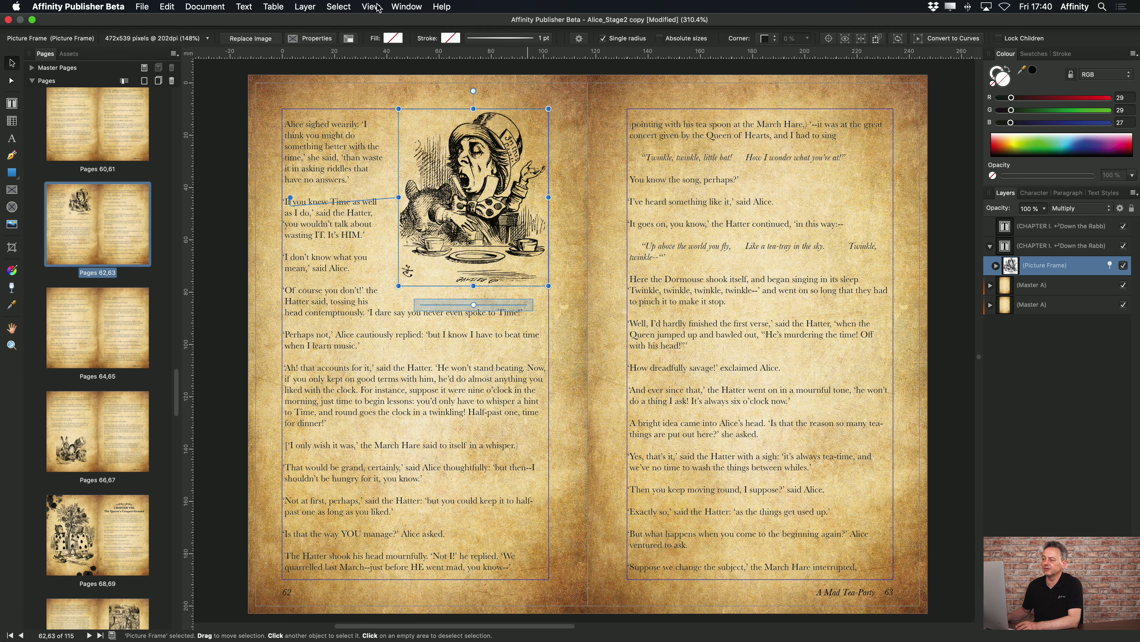
{"action": "left_click", "coordinate": [371, 6]}
{"action": "mouse_move", "coordinate": [424, 253]}
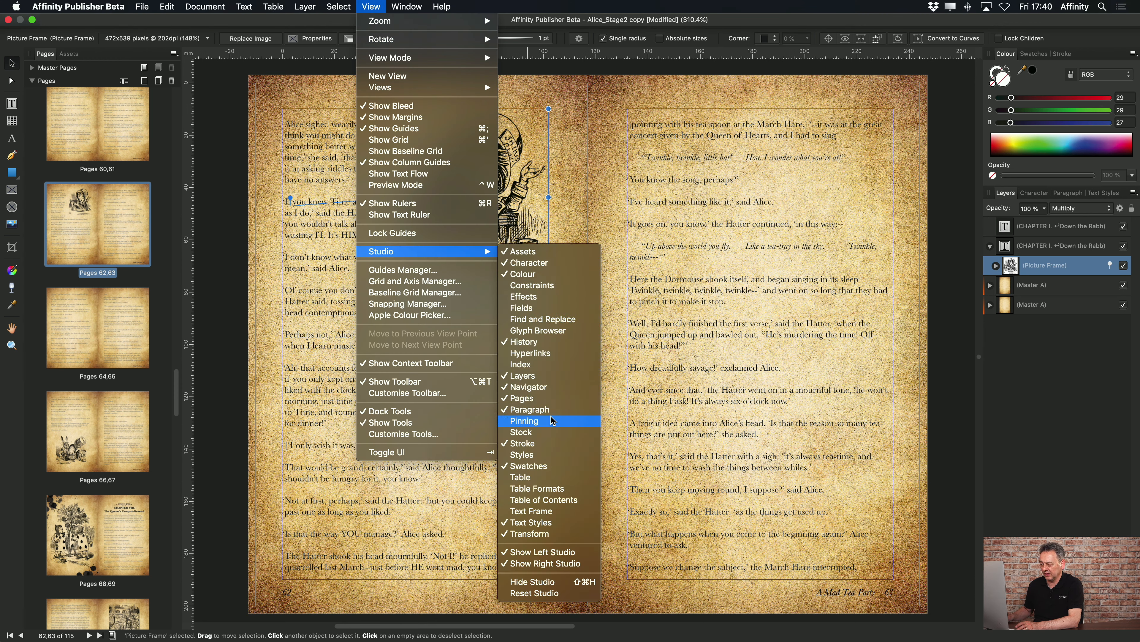
{"action": "left_click", "coordinate": [528, 420]}
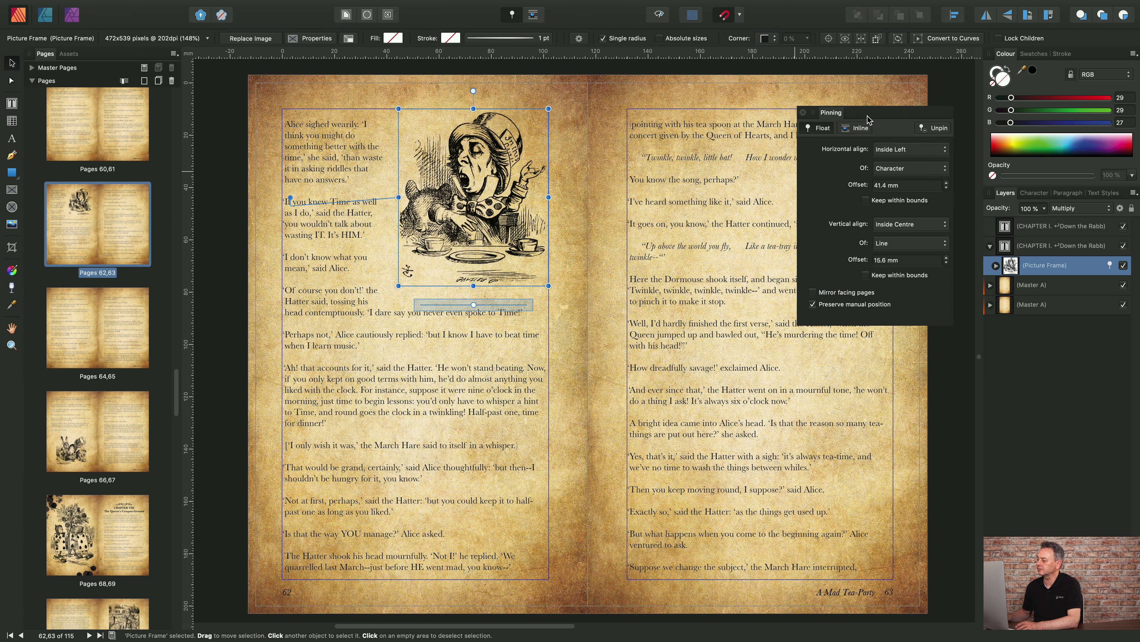
{"action": "left_click_drag", "start_coordinate": [869, 114], "coordinate": [731, 100]}
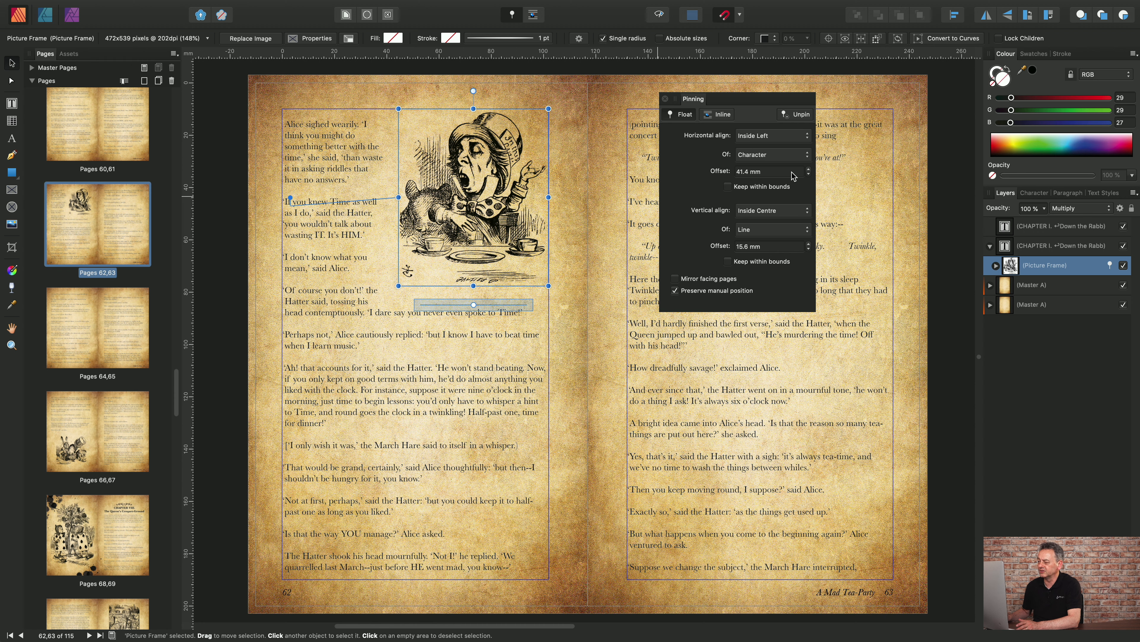
Try different horizontal pin offsets for the Mad Hatter picture, ending at 39 mm
{"action": "left_click", "coordinate": [809, 171]}
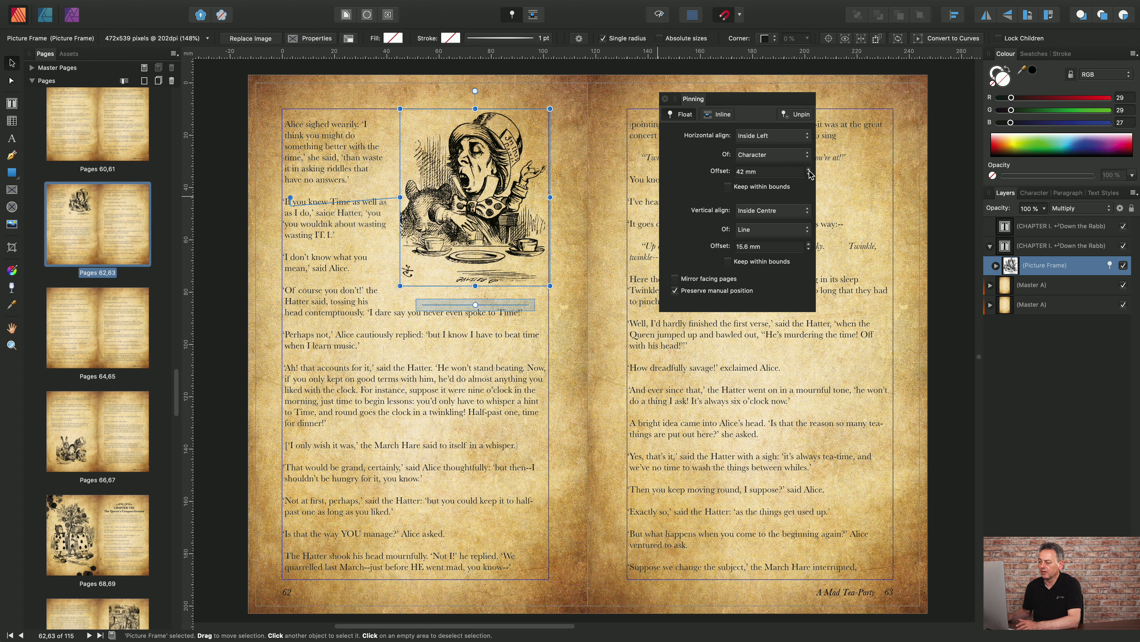
{"action": "left_click", "coordinate": [809, 170]}
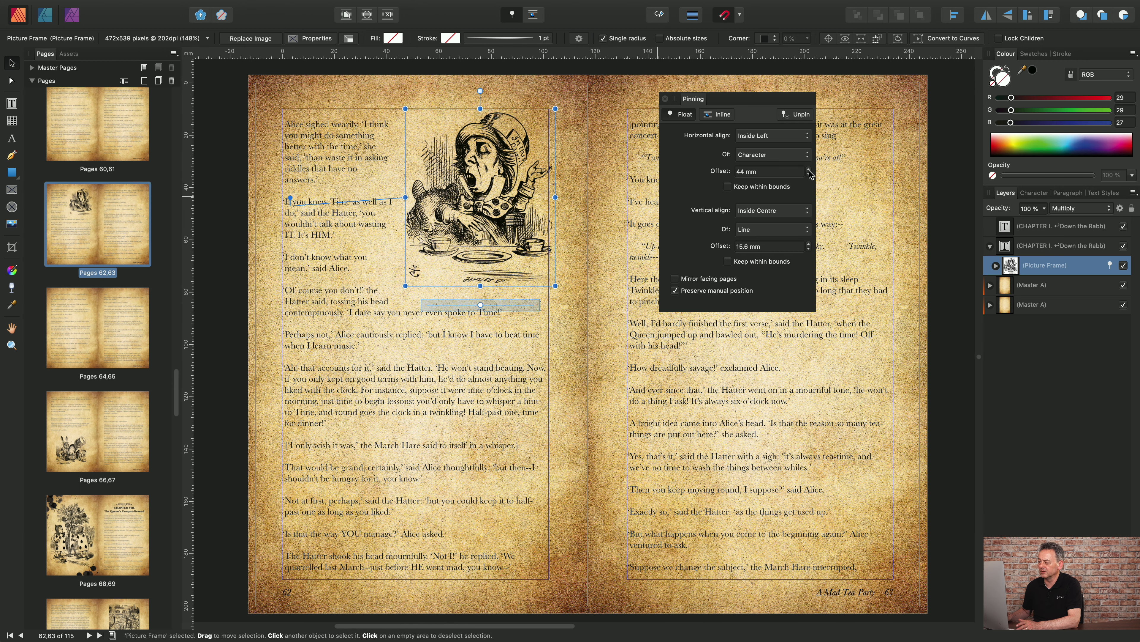
{"action": "left_click", "coordinate": [809, 171]}
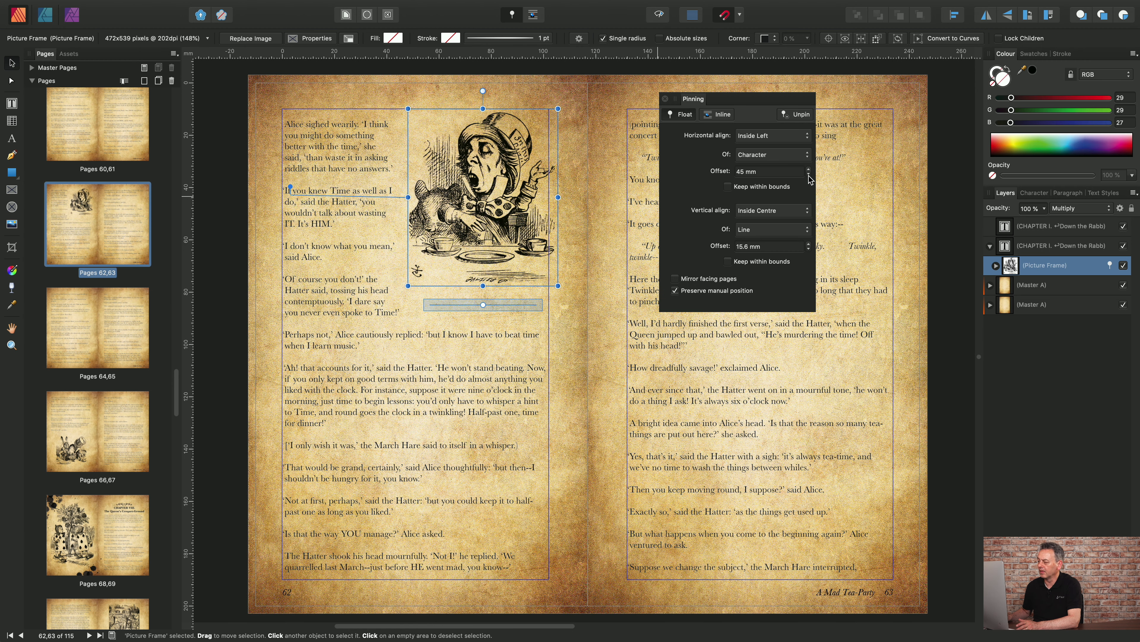
{"action": "left_click", "coordinate": [809, 175]}
{"action": "left_click", "coordinate": [809, 175]}
{"action": "left_click", "coordinate": [809, 175]}
{"action": "left_click", "coordinate": [809, 175]}
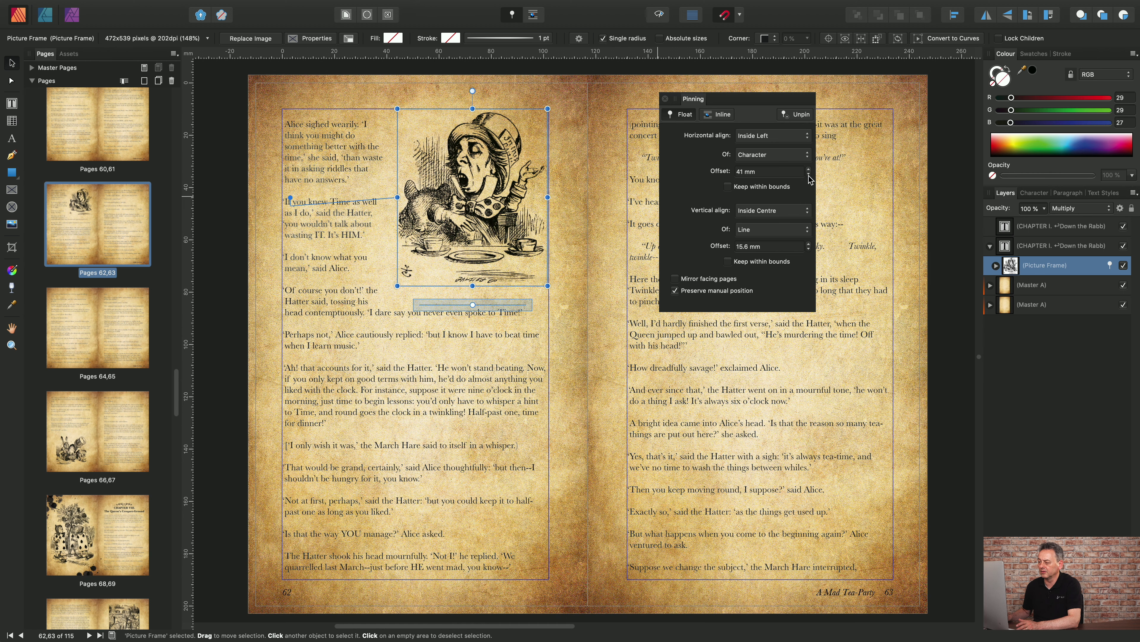
{"action": "left_click", "coordinate": [809, 174]}
{"action": "left_click", "coordinate": [808, 175]}
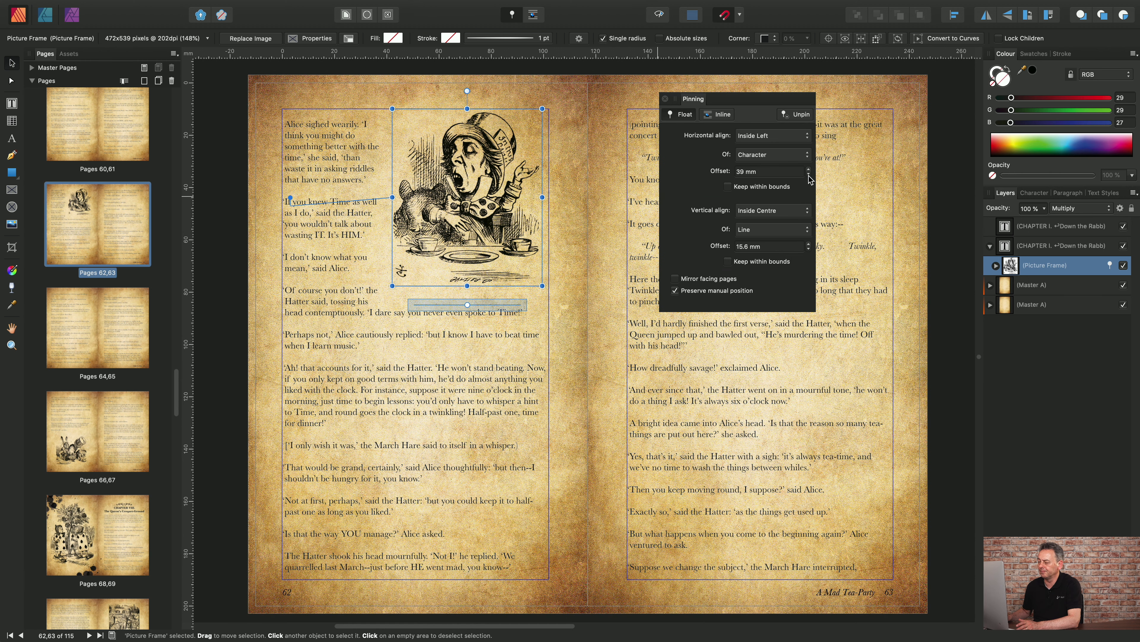
Examine the pin's horizontal reference choices, vertical alignment choices and vertical reference choices without changing them
{"action": "left_click", "coordinate": [807, 155]}
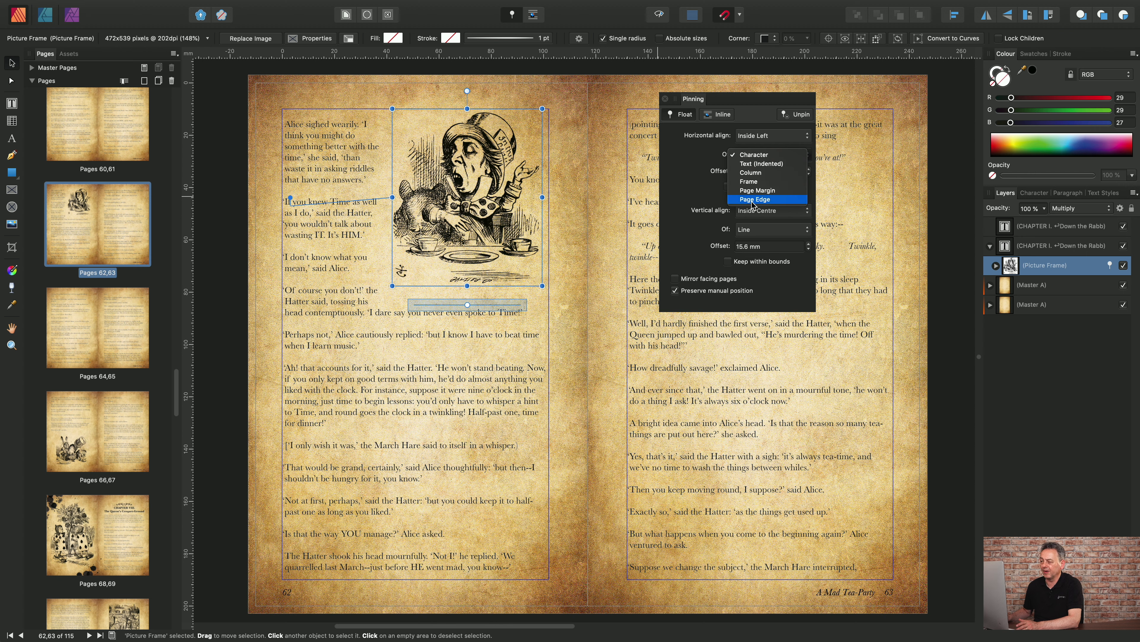
{"action": "left_click", "coordinate": [697, 192]}
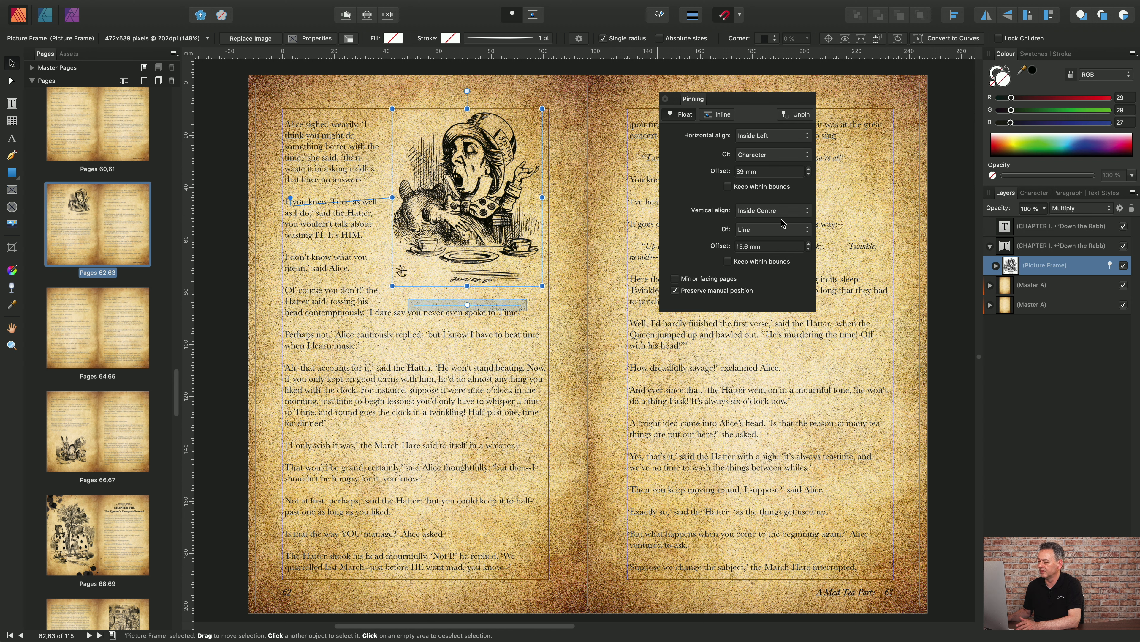
{"action": "left_click", "coordinate": [808, 210]}
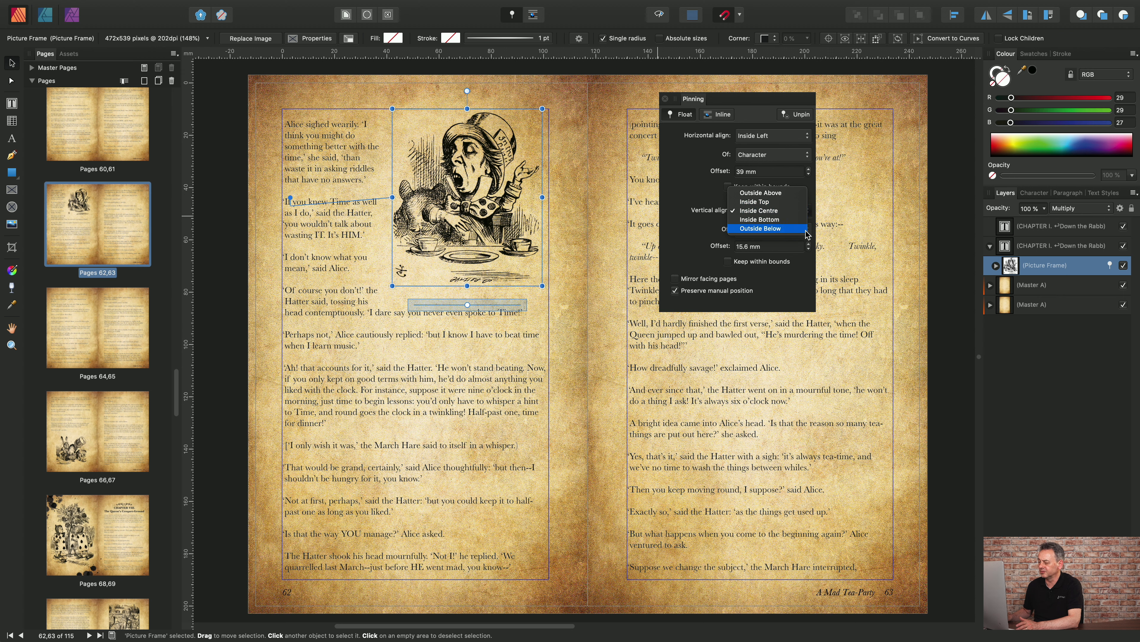
{"action": "left_click", "coordinate": [799, 279]}
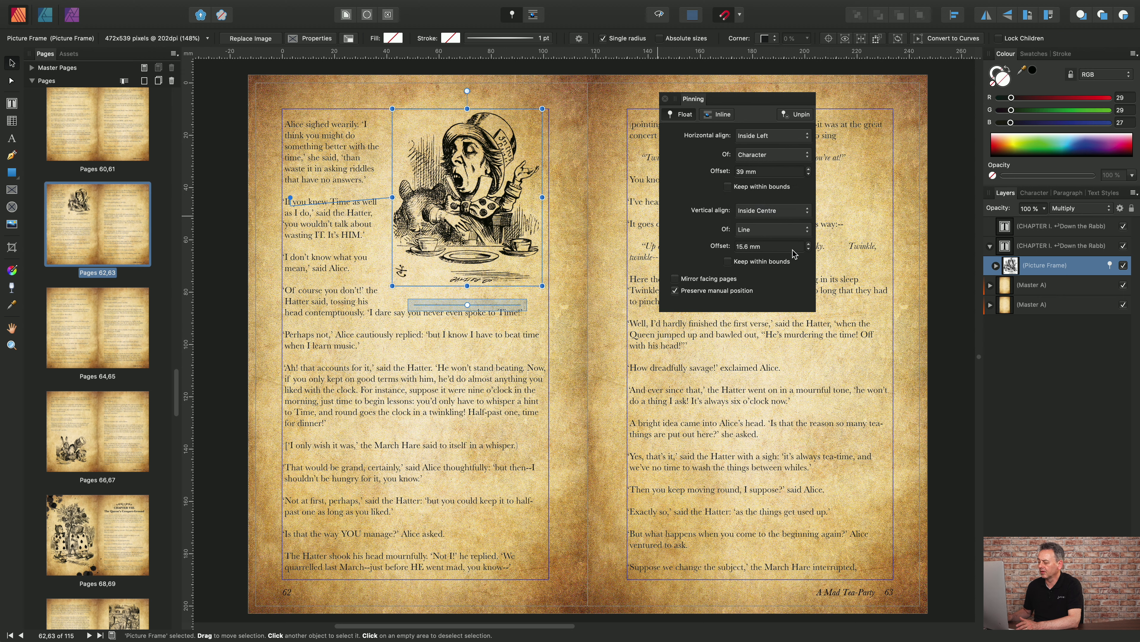
{"action": "left_click", "coordinate": [807, 230]}
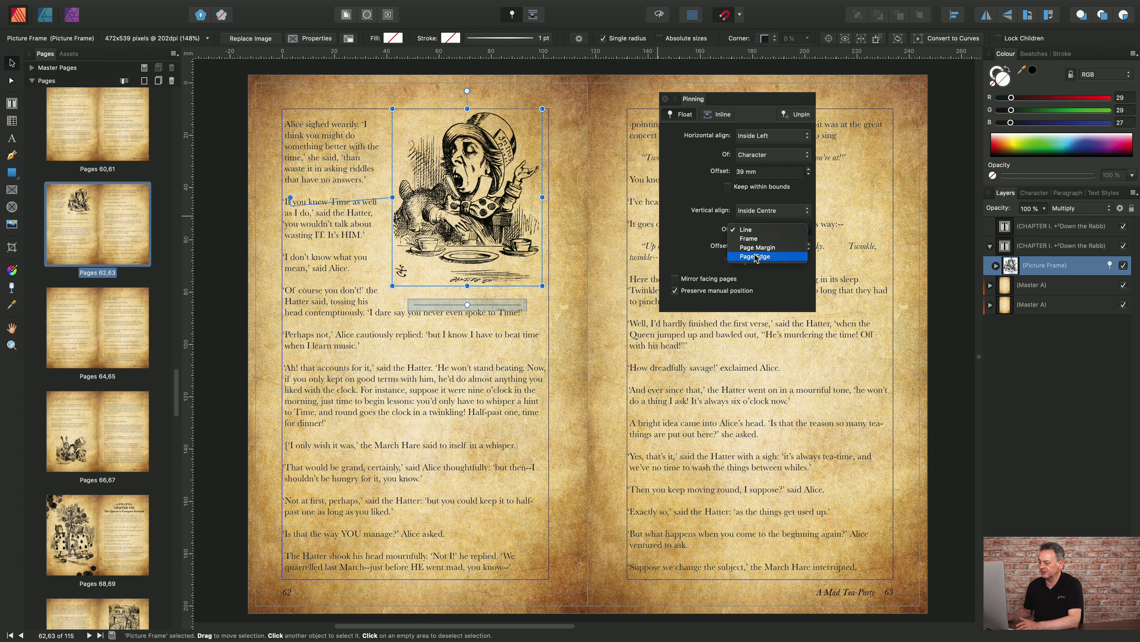
{"action": "left_click", "coordinate": [763, 279]}
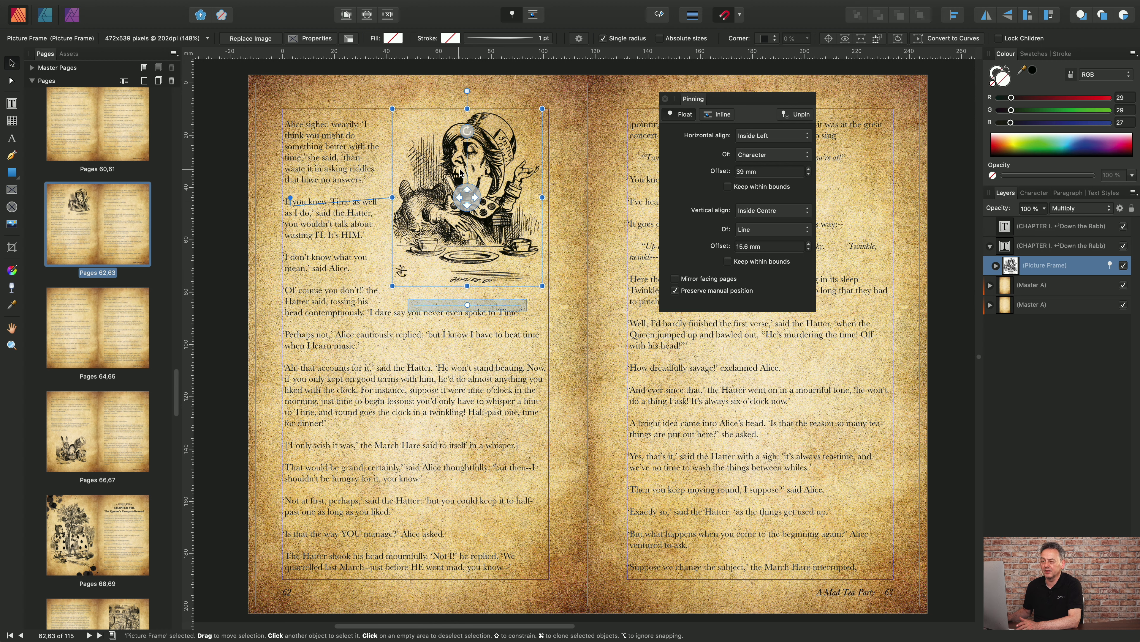
Move the pinned picture beyond the page margins and try Keep within bounds horizontally and vertically, turning both off again
{"action": "left_click_drag", "start_coordinate": [488, 177], "coordinate": [528, 154]}
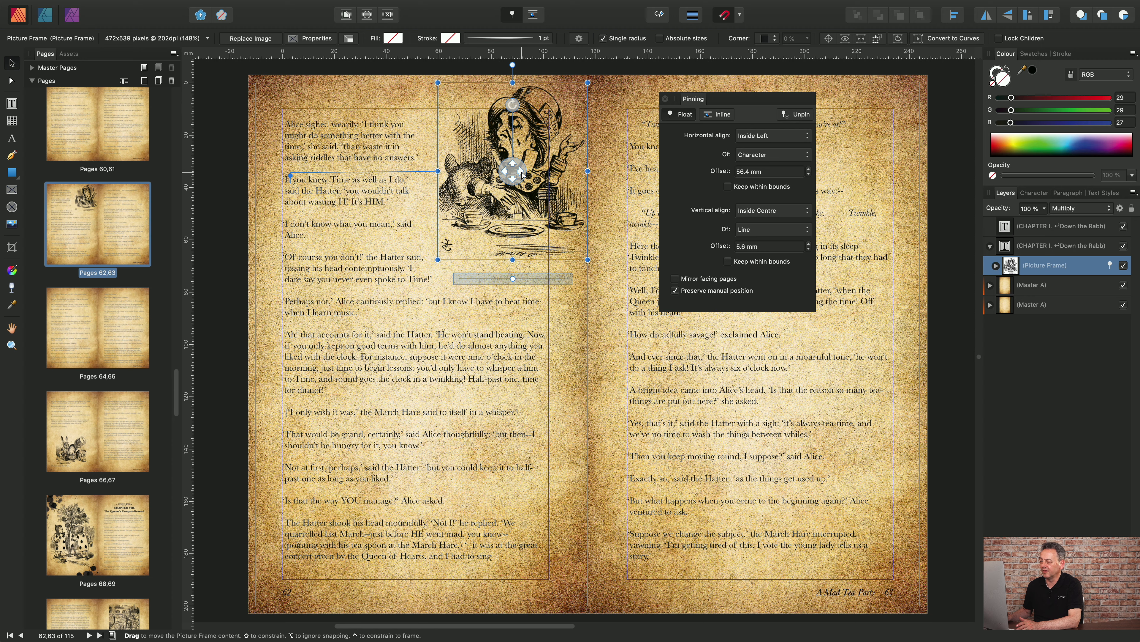
{"action": "left_click", "coordinate": [728, 186]}
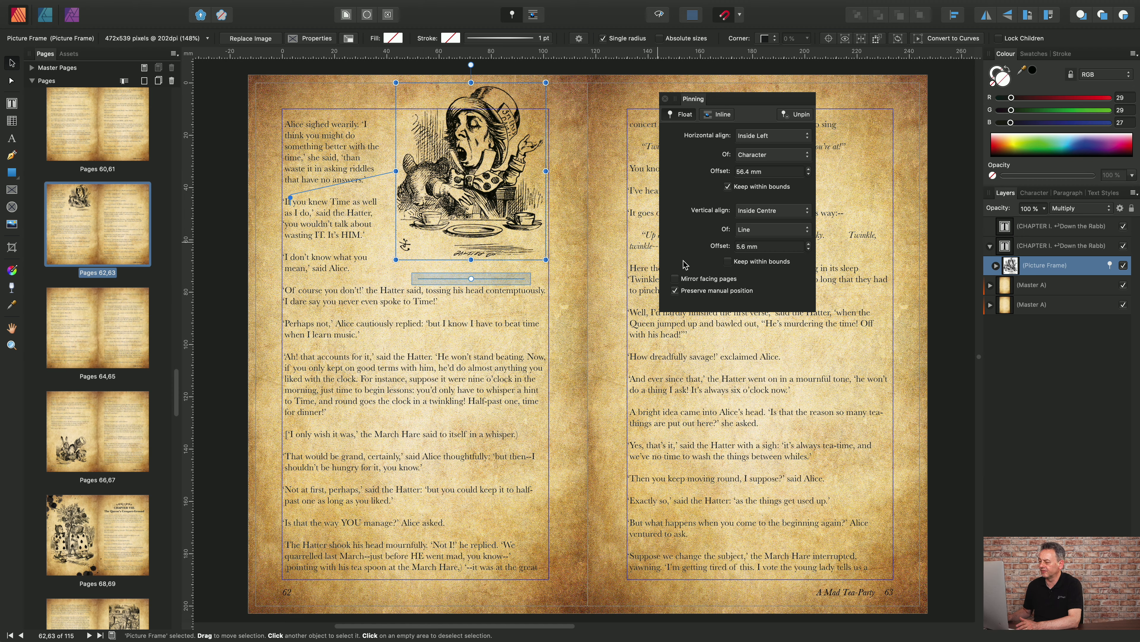
{"action": "left_click", "coordinate": [728, 262]}
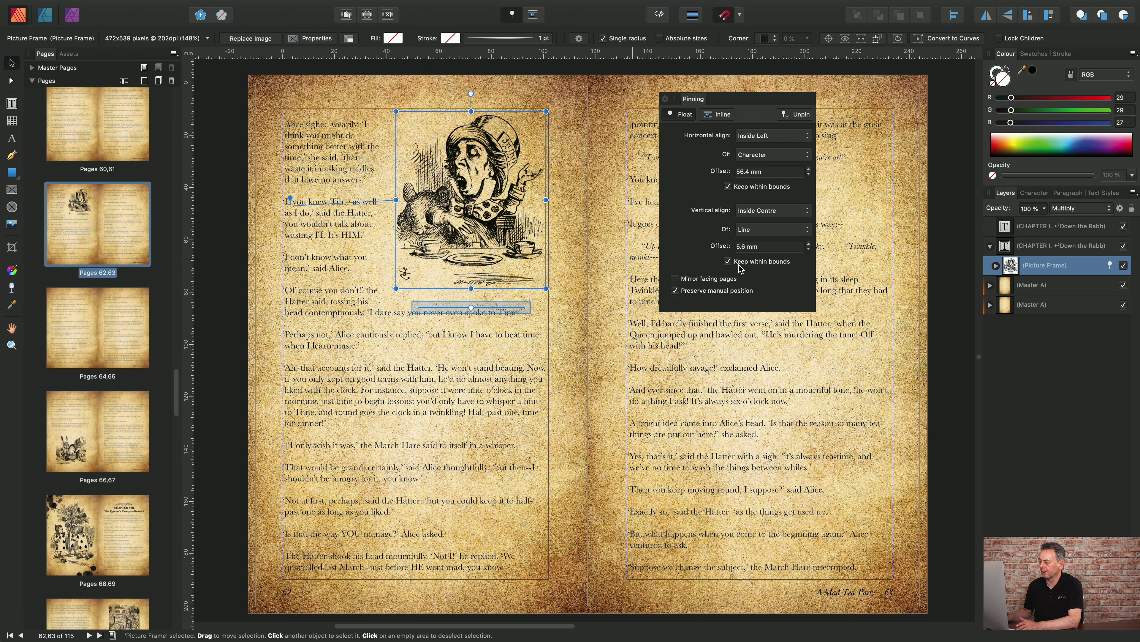
{"action": "left_click", "coordinate": [728, 261]}
{"action": "left_click", "coordinate": [728, 186]}
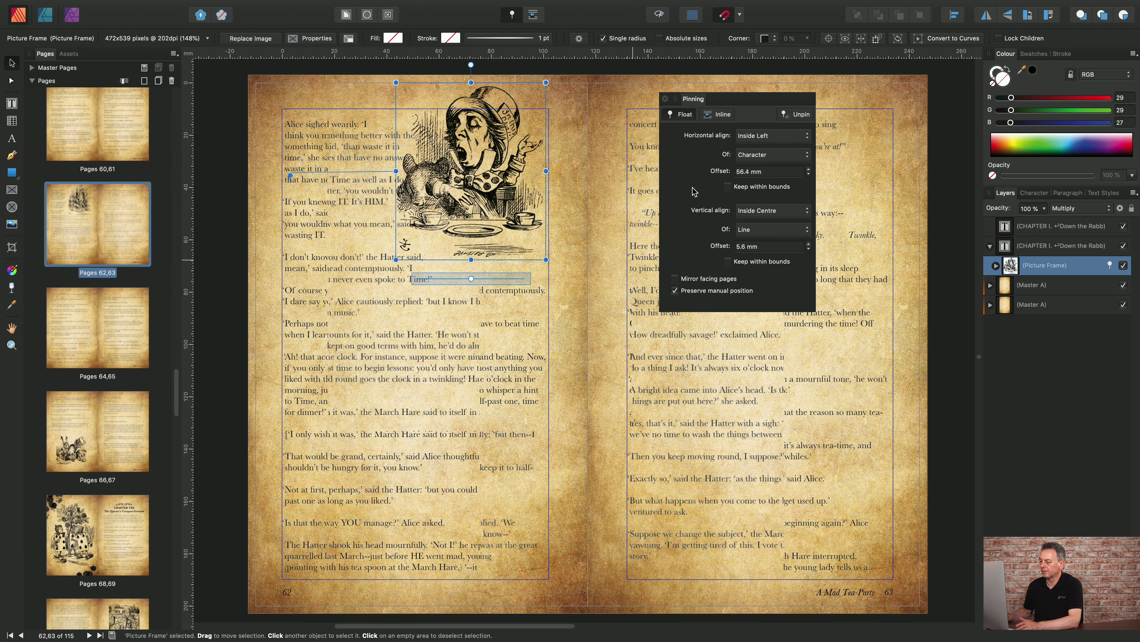
Move the Mad Hatter picture back against the inner and upper margins of page 62 and unpin it
{"action": "left_click_drag", "start_coordinate": [523, 146], "coordinate": [492, 169]}
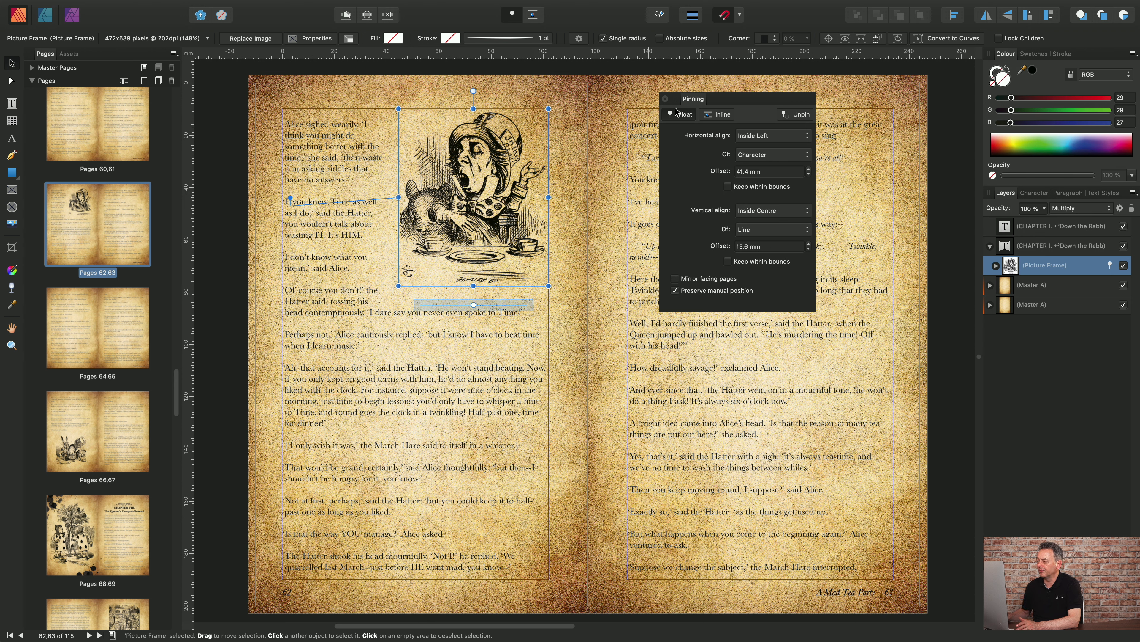
{"action": "left_click", "coordinate": [795, 115]}
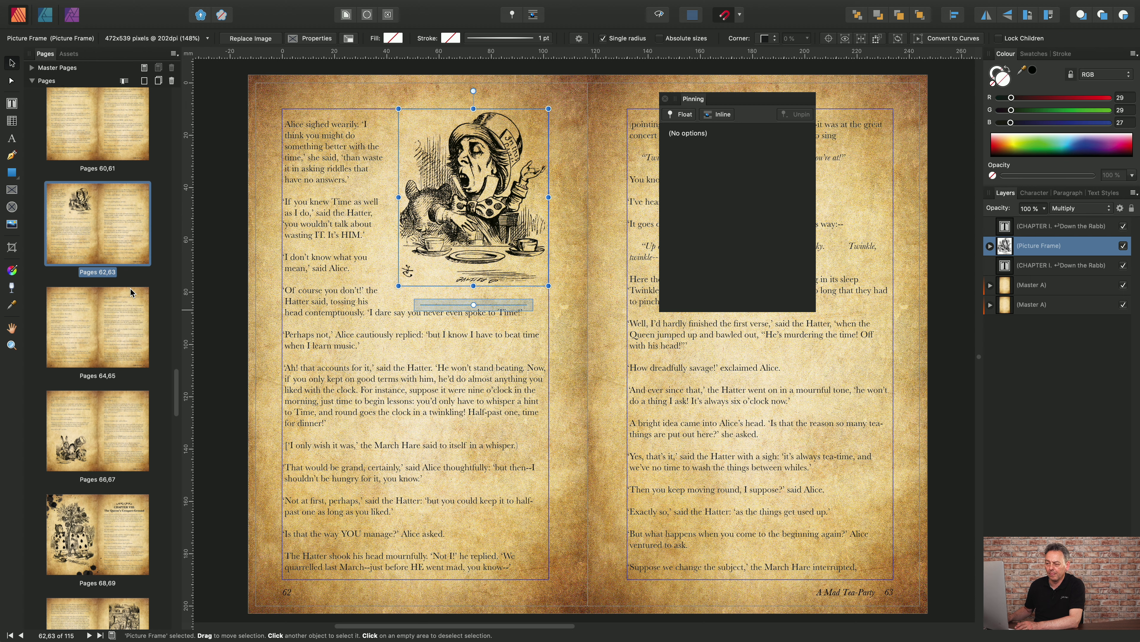
Open the spread of pages 68 and 69 and move the Pinning panel clear of the chapter heading
{"action": "scroll", "coordinate": [130, 291], "scroll_direction": "down", "scroll_amount": 5}
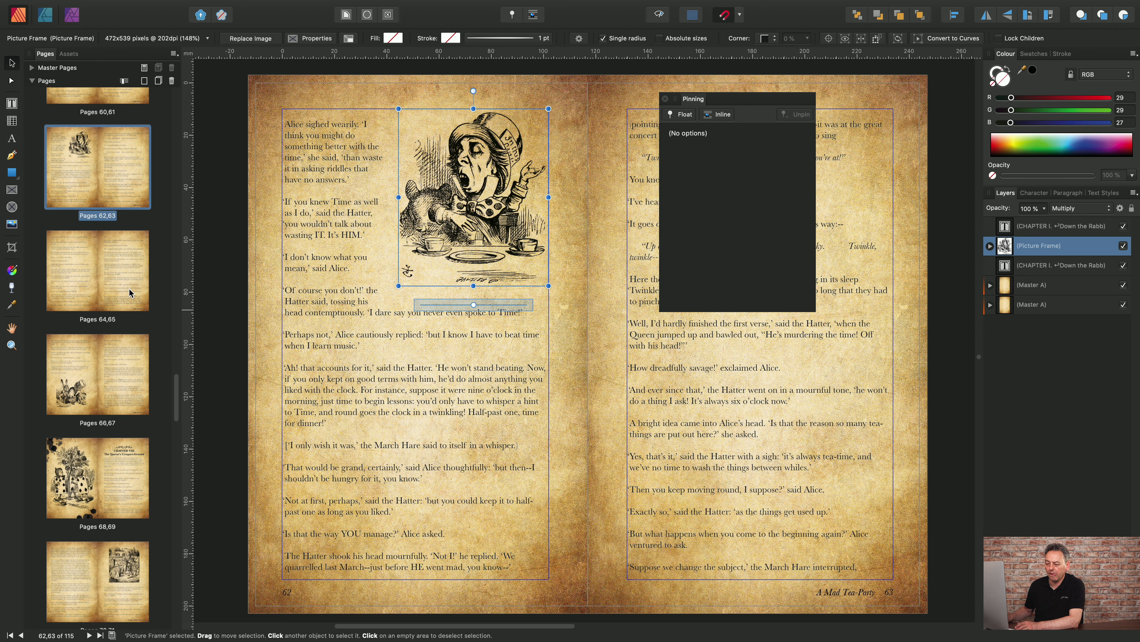
{"action": "double_click", "coordinate": [125, 350]}
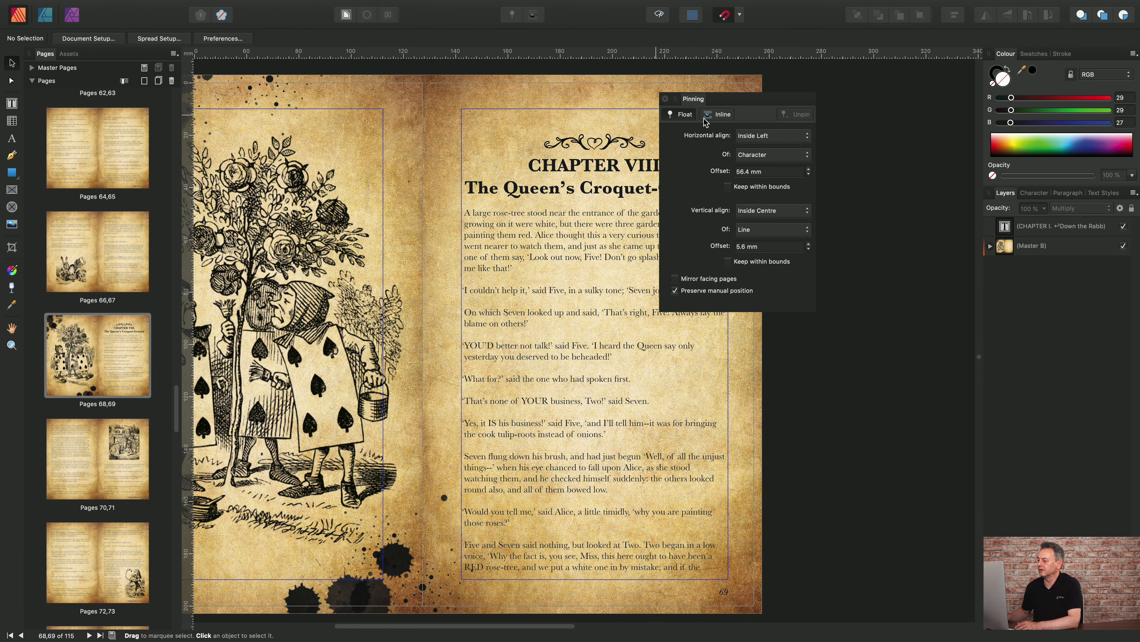
{"action": "left_click_drag", "start_coordinate": [739, 104], "coordinate": [876, 96]}
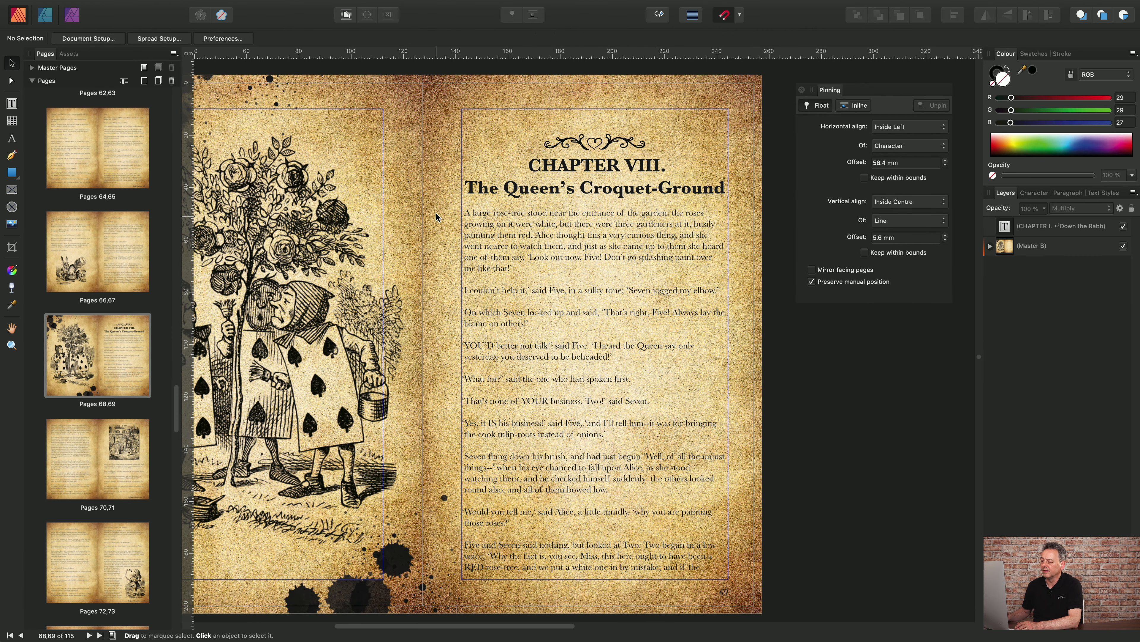
{"action": "left_click", "coordinate": [467, 185]}
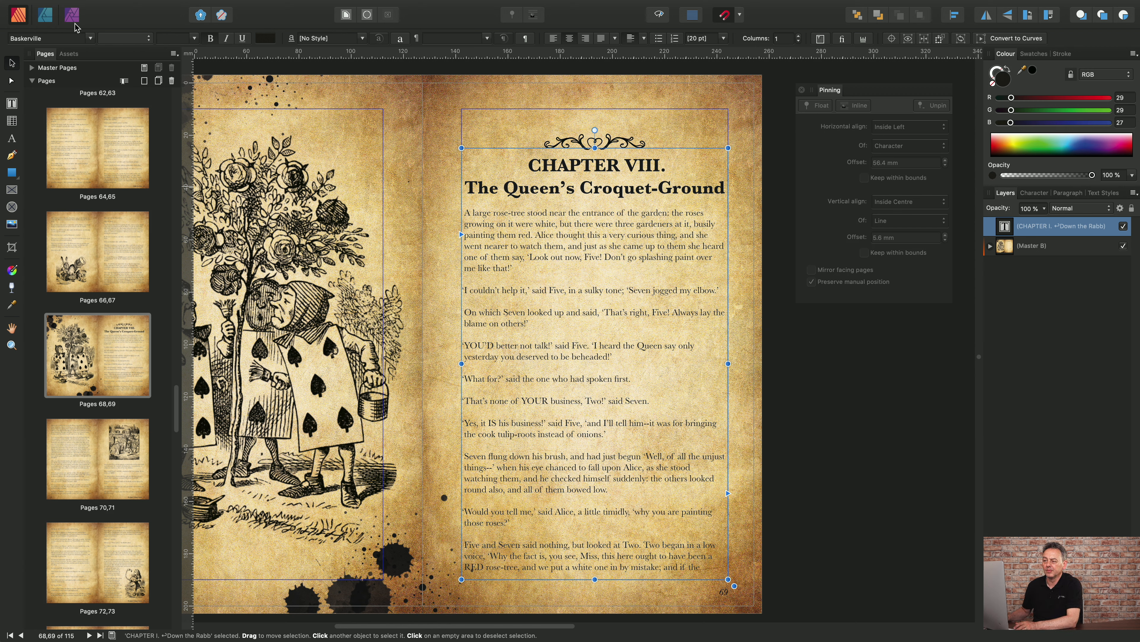
{"action": "left_click", "coordinate": [12, 138]}
{"action": "left_click", "coordinate": [467, 184]}
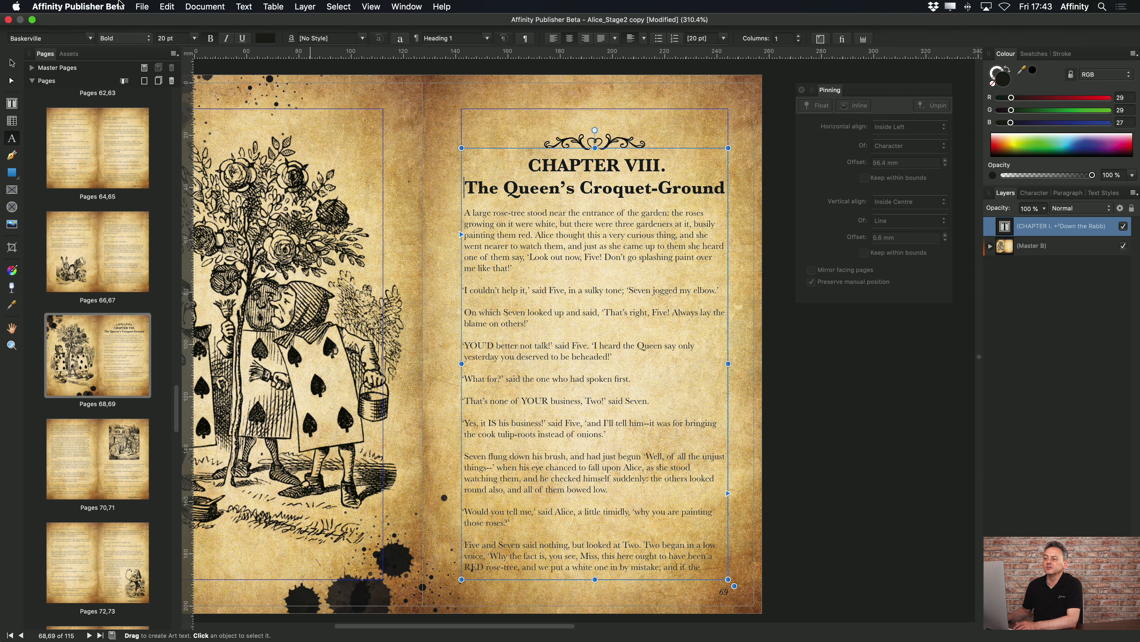
{"action": "left_click", "coordinate": [142, 6]}
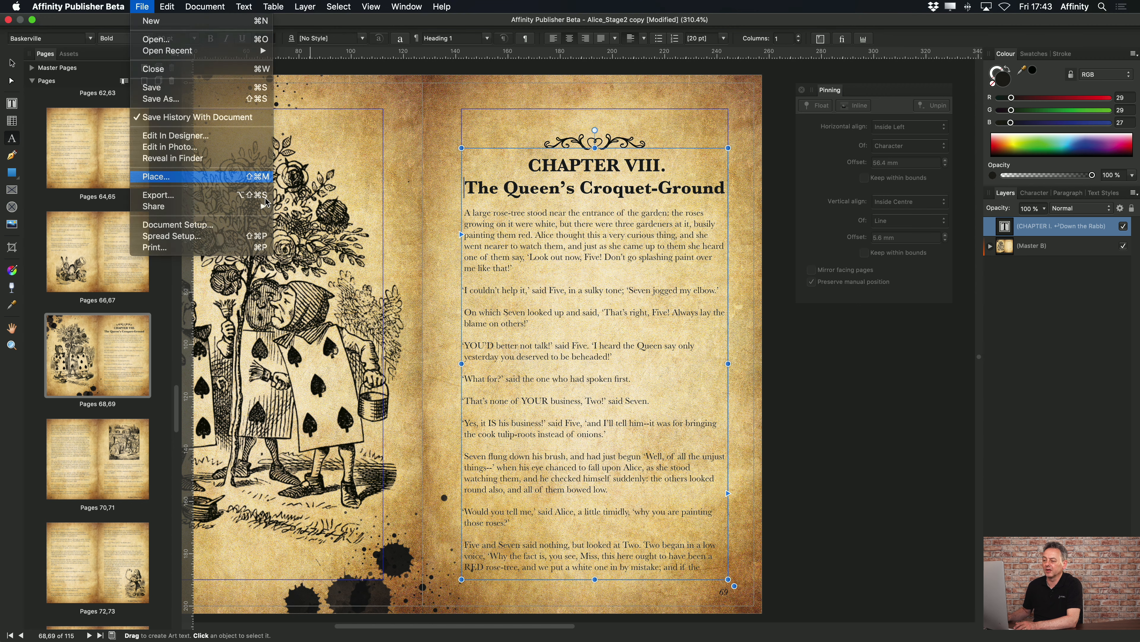
{"action": "left_click", "coordinate": [233, 176]}
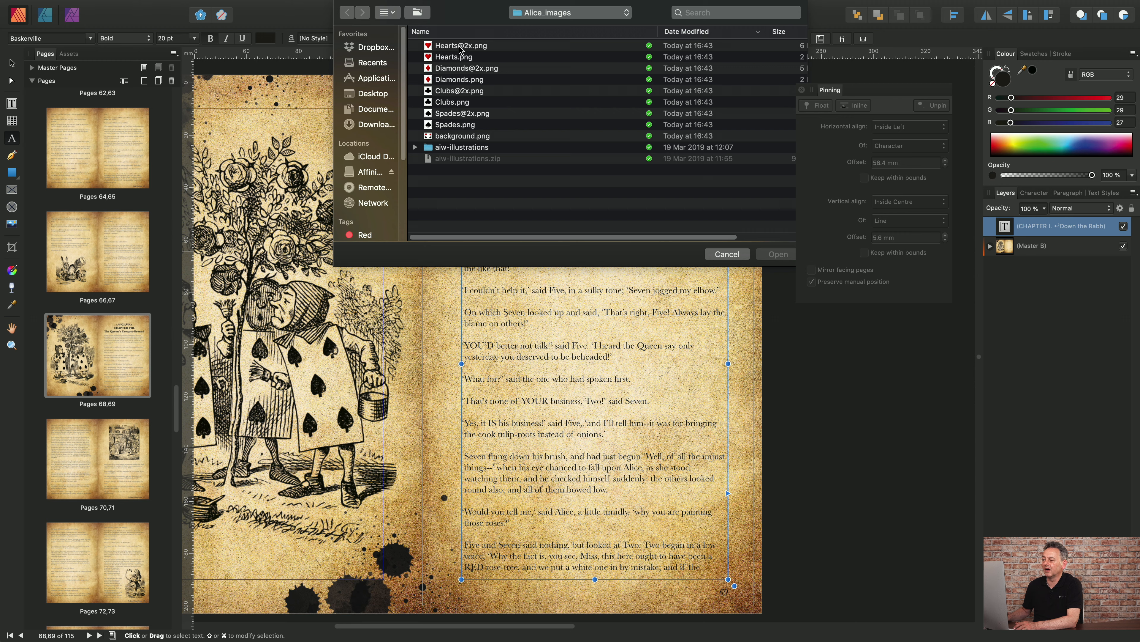
{"action": "left_click", "coordinate": [461, 46]}
{"action": "left_click", "coordinate": [777, 254]}
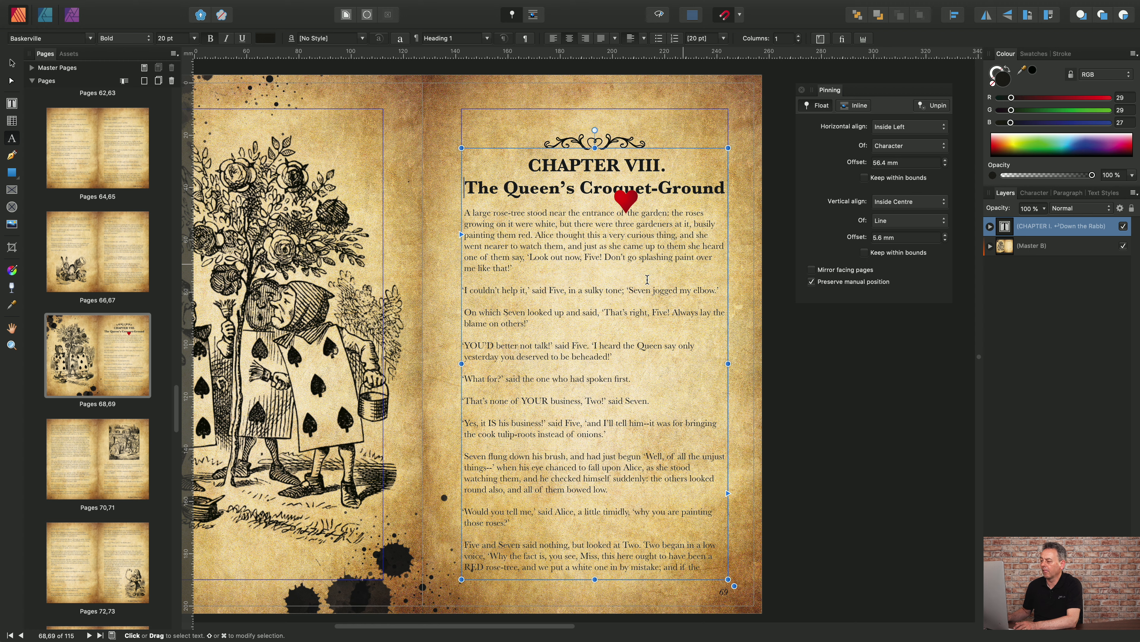
{"action": "left_click", "coordinate": [627, 198]}
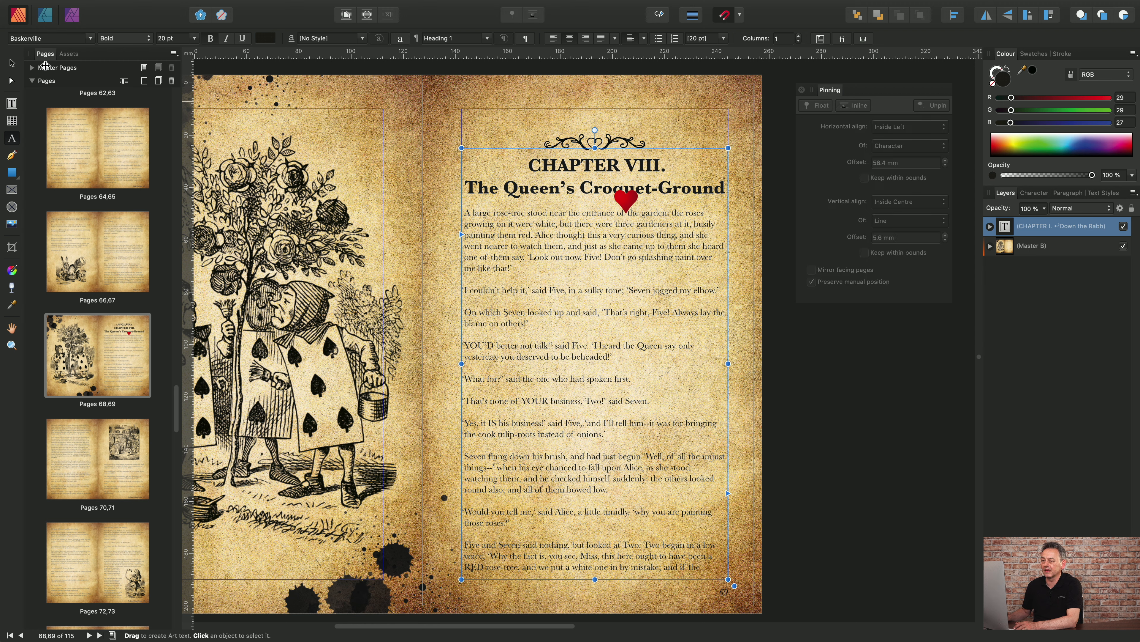
Select the Hearts@2x image over the chapter heading and change its pinning from float to inline
{"action": "left_click", "coordinate": [12, 63]}
{"action": "left_click", "coordinate": [636, 206]}
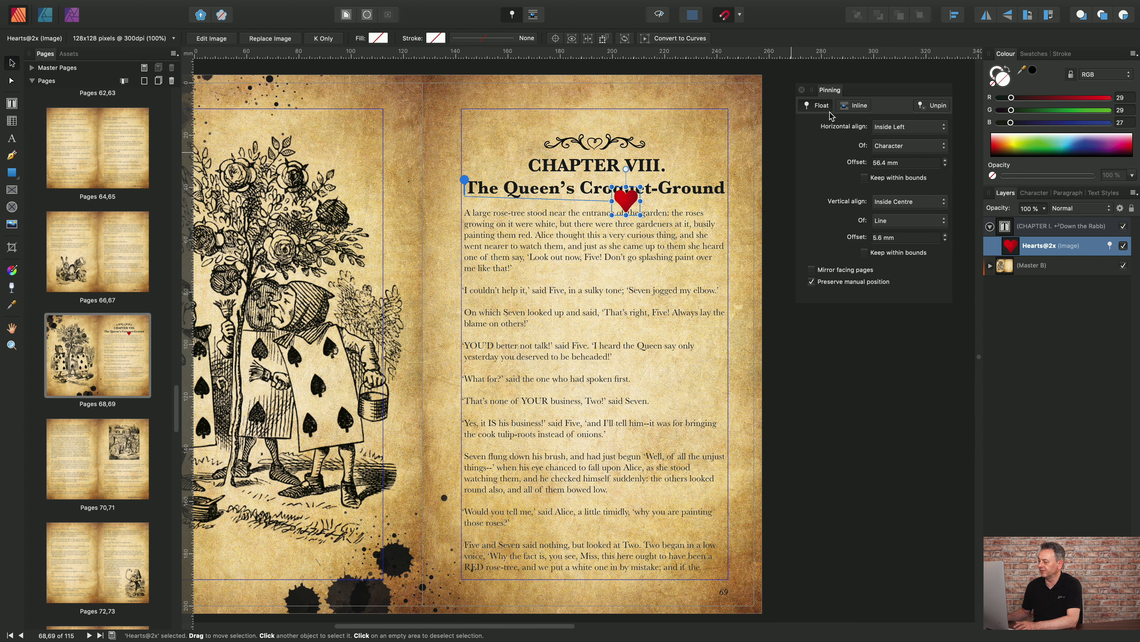
{"action": "left_click", "coordinate": [855, 106]}
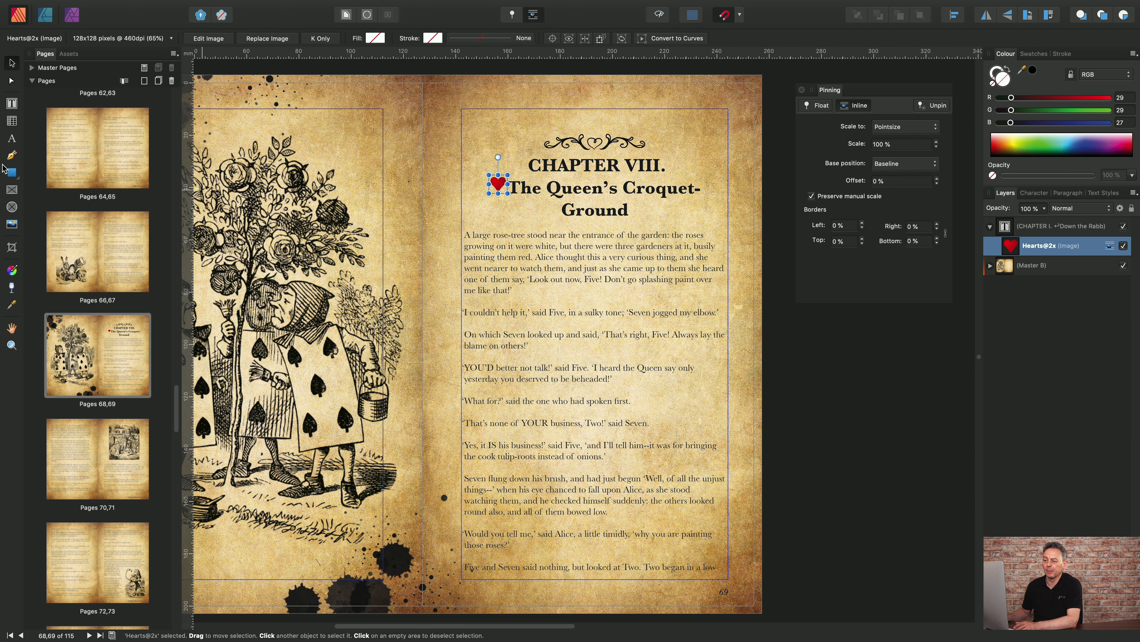
Insert a space between the inline heart and the heading text "The Queen's Croquet-Ground"
{"action": "left_click", "coordinate": [12, 103]}
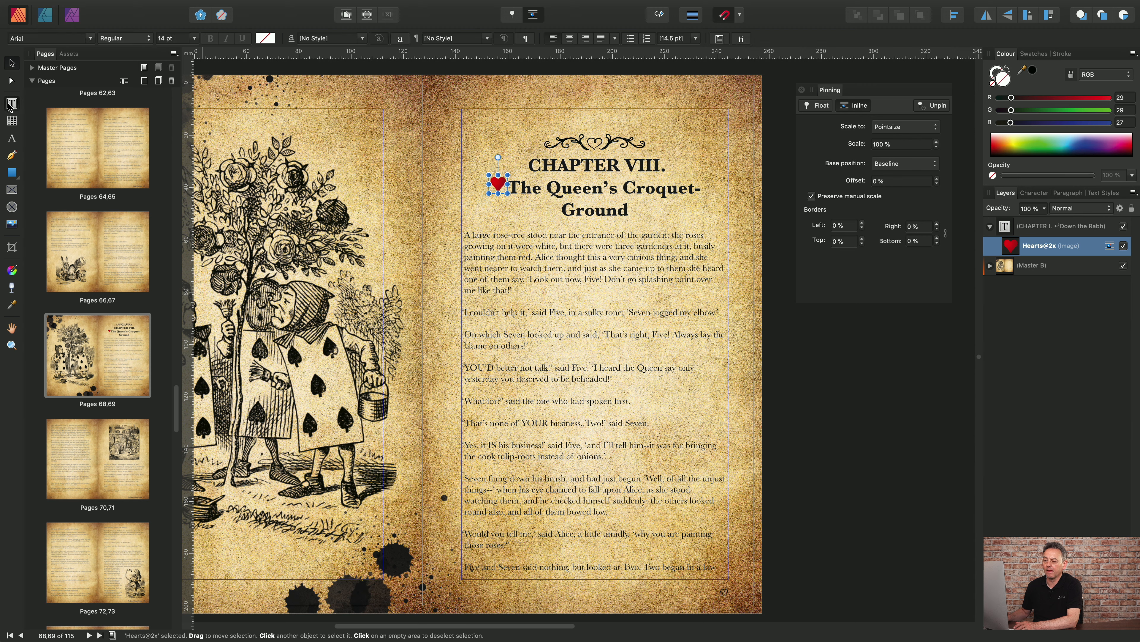
{"action": "left_click", "coordinate": [578, 195]}
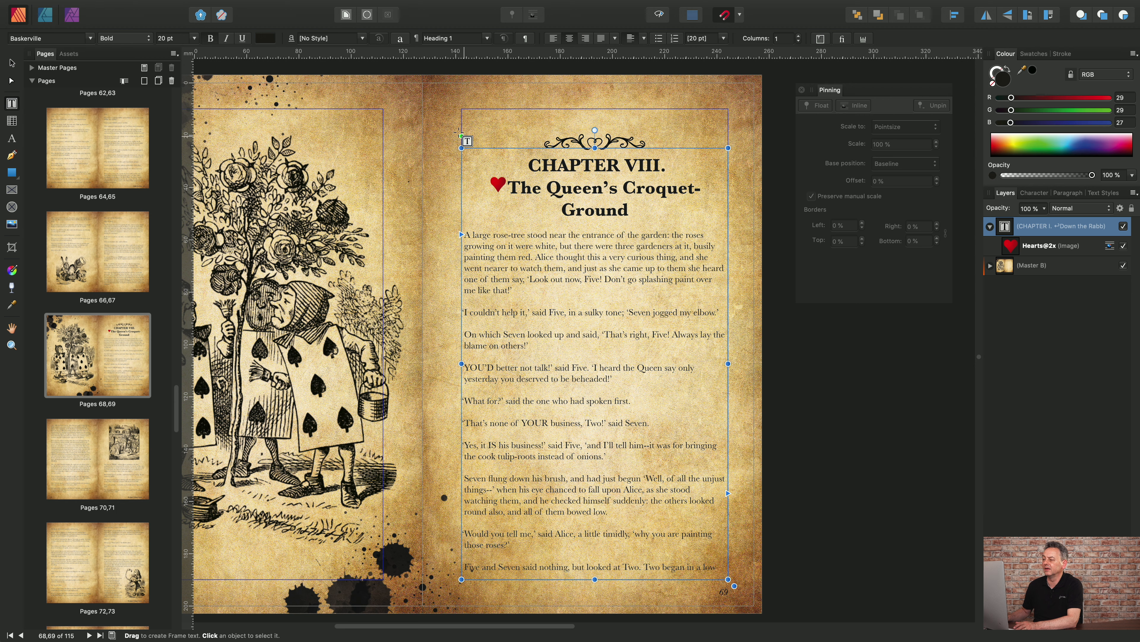
{"action": "left_click", "coordinate": [507, 185]}
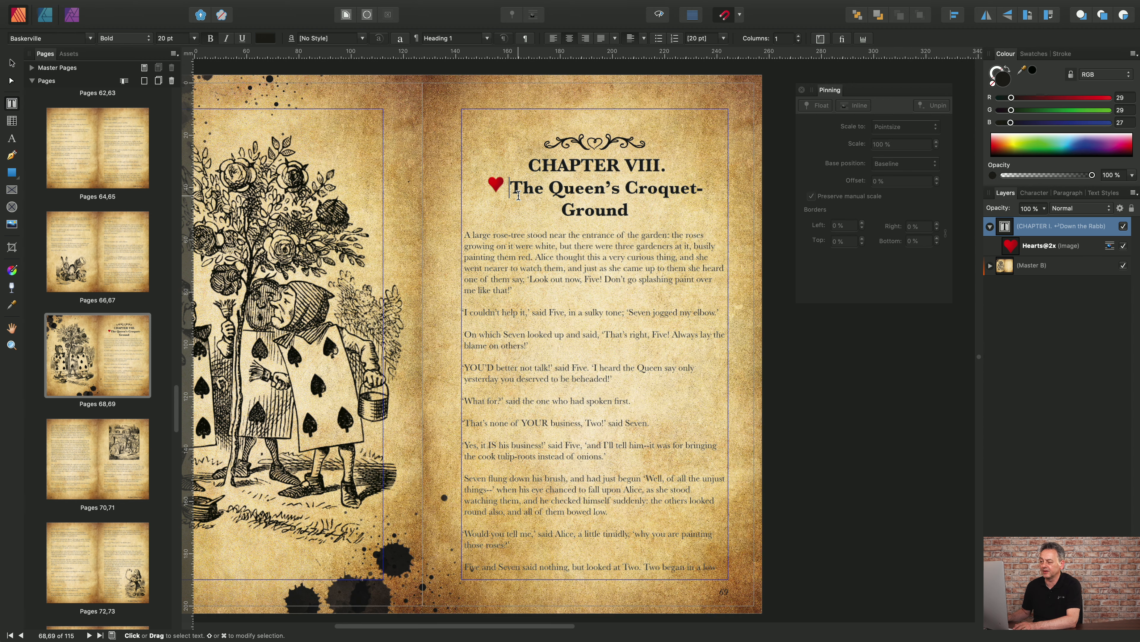
Select the inline heart within the heading text and try scaling it to Ascent, Cap Height and X-Height
{"action": "left_click", "coordinate": [499, 183]}
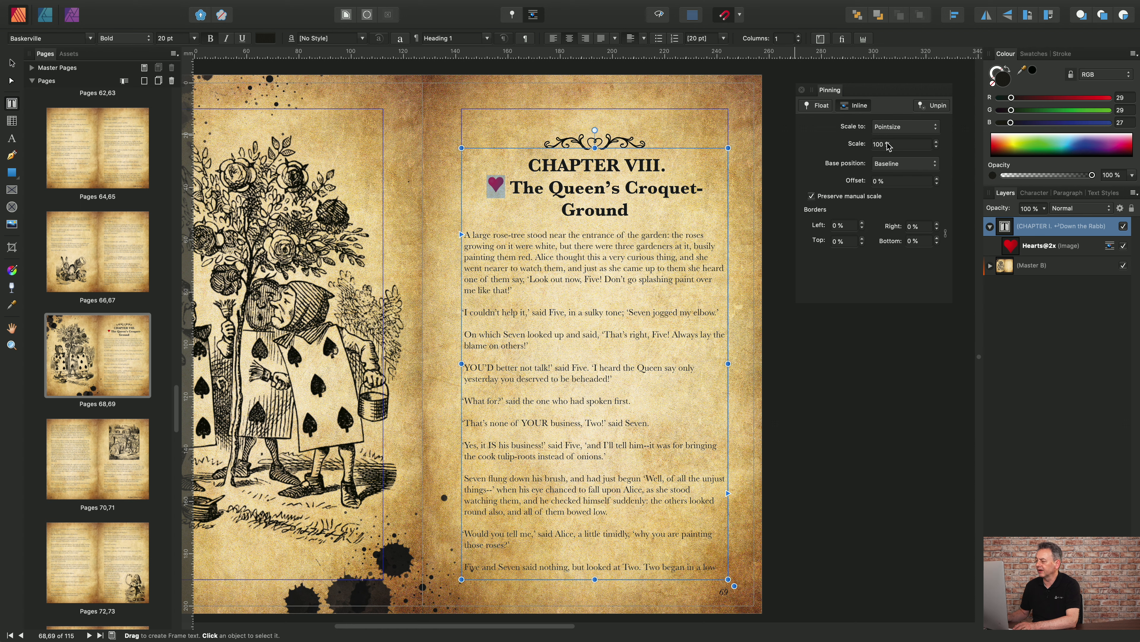
{"action": "left_click", "coordinate": [934, 130]}
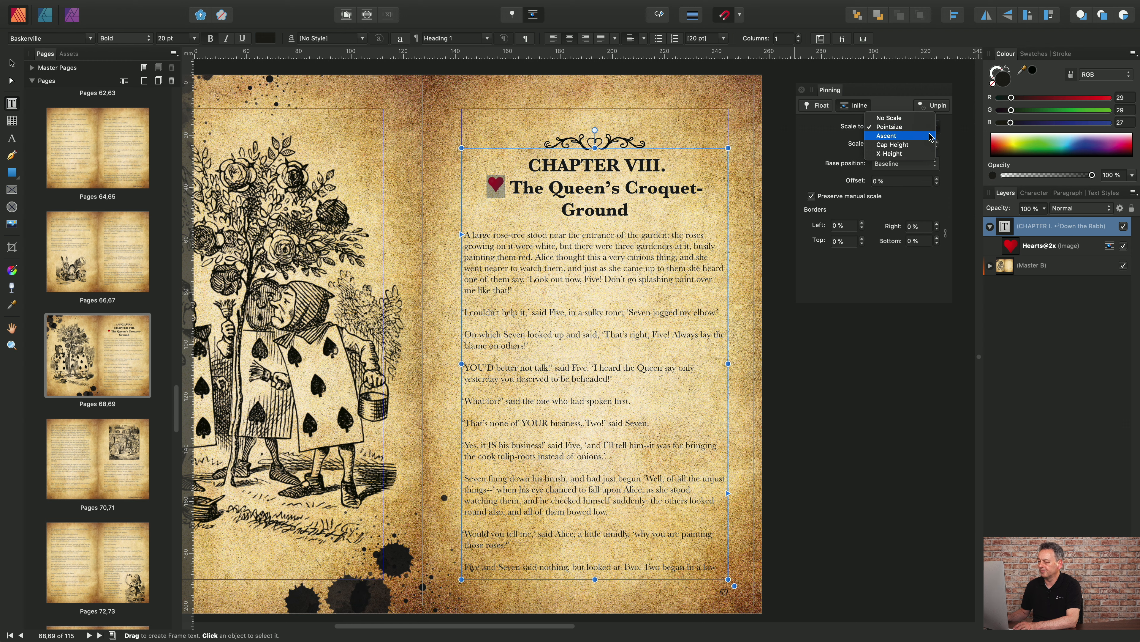
{"action": "left_click", "coordinate": [898, 136]}
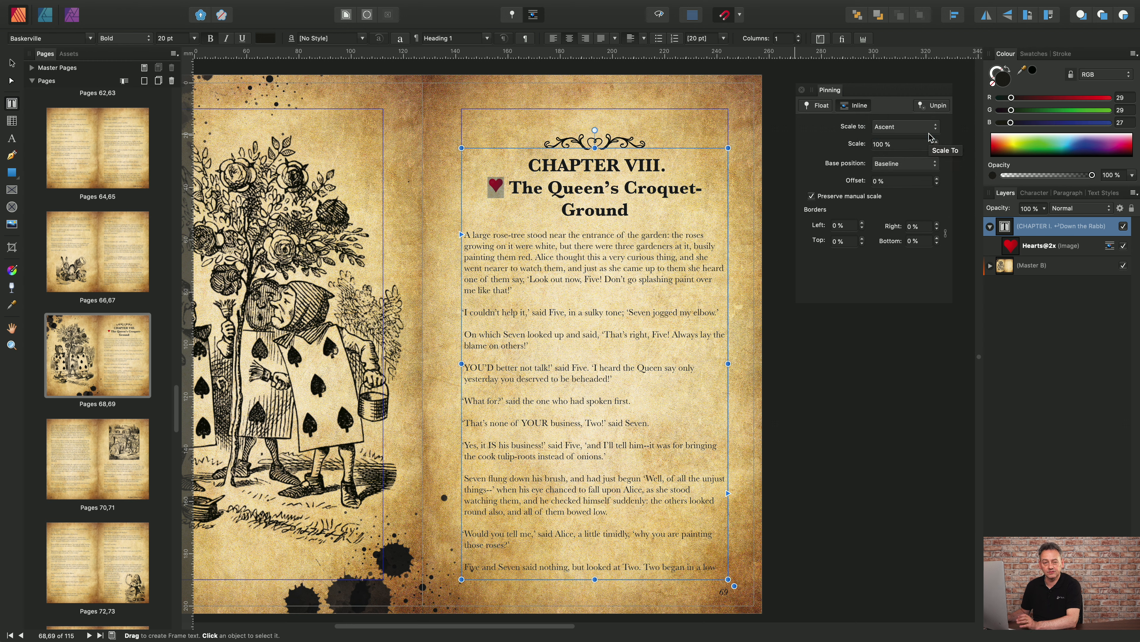
{"action": "left_click", "coordinate": [909, 132]}
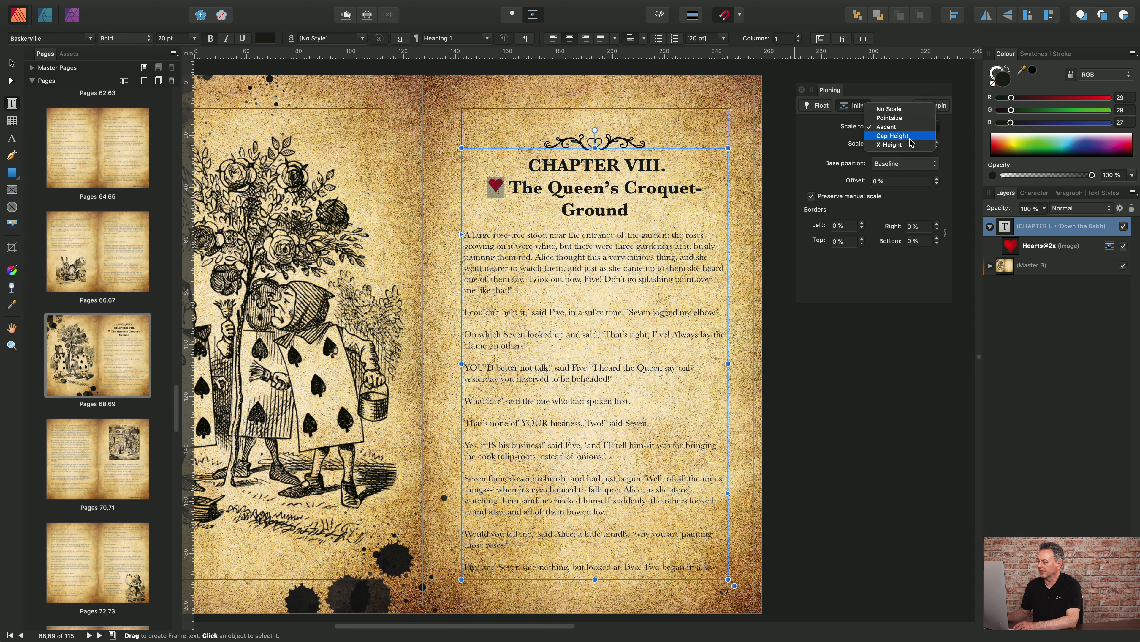
{"action": "left_click", "coordinate": [911, 135]}
{"action": "left_click", "coordinate": [915, 129]}
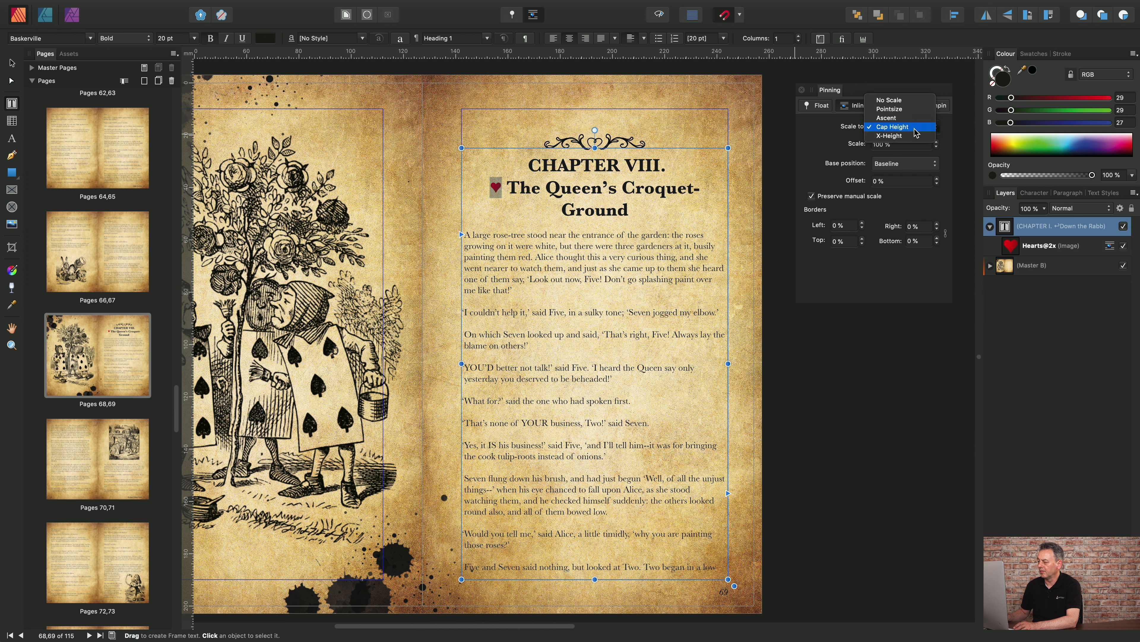
{"action": "left_click", "coordinate": [913, 136]}
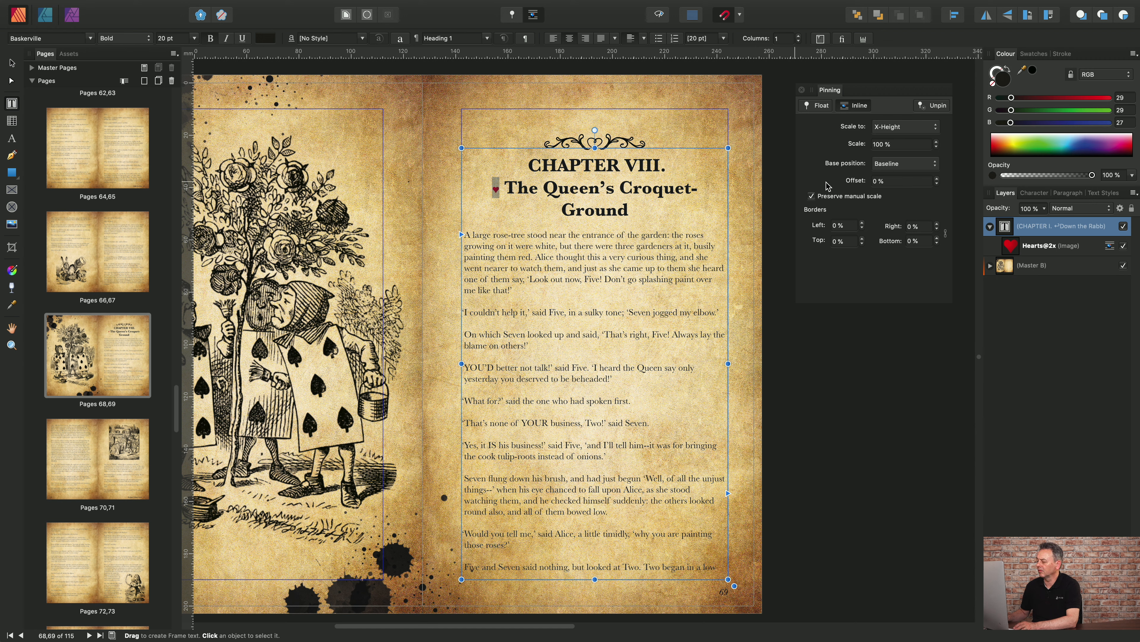
Look at the base position options for the heart and set its scaling back to Pointsize
{"action": "left_click", "coordinate": [917, 169]}
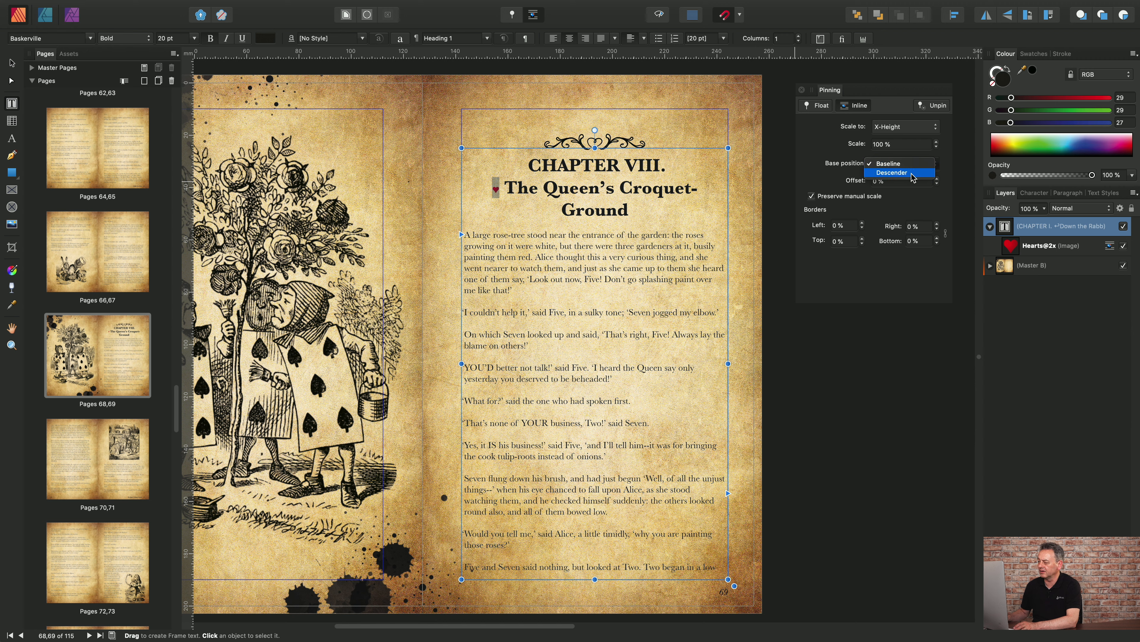
{"action": "left_click", "coordinate": [929, 127]}
{"action": "left_click", "coordinate": [929, 127]}
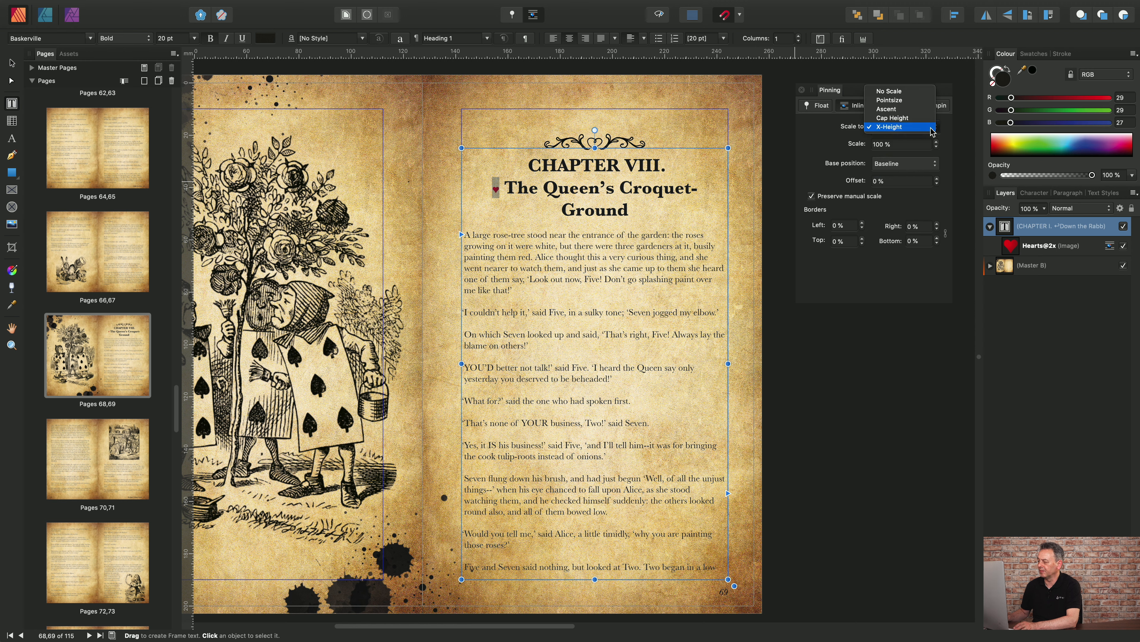
{"action": "left_click", "coordinate": [919, 101]}
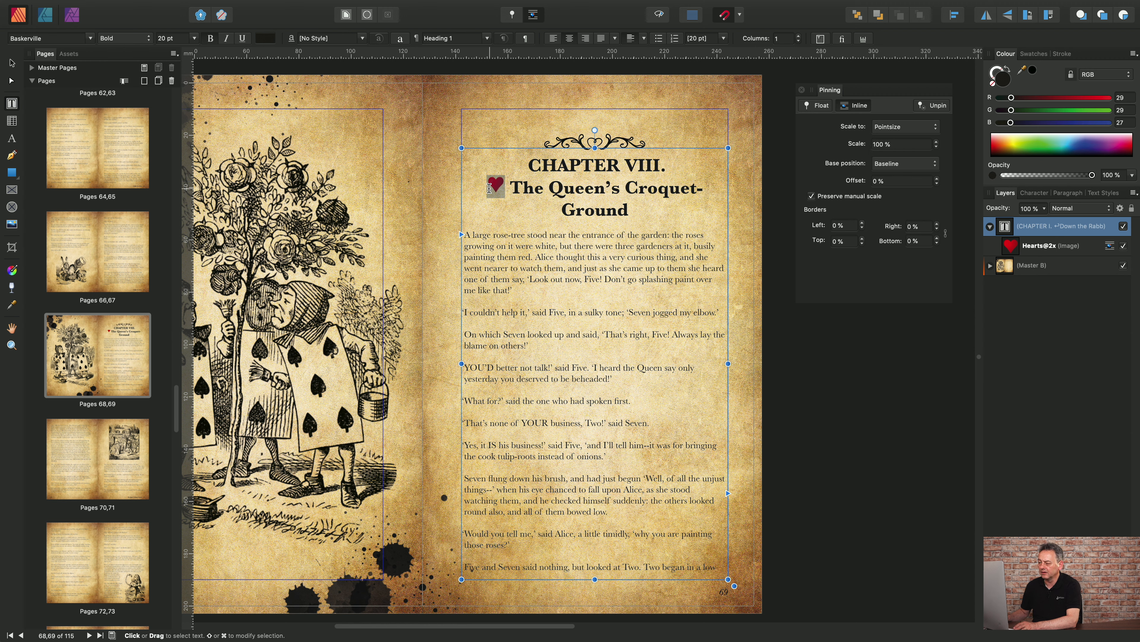
Delete the space between the heart and the heading text and set the heart's right border to 12%
{"action": "left_click", "coordinate": [510, 184]}
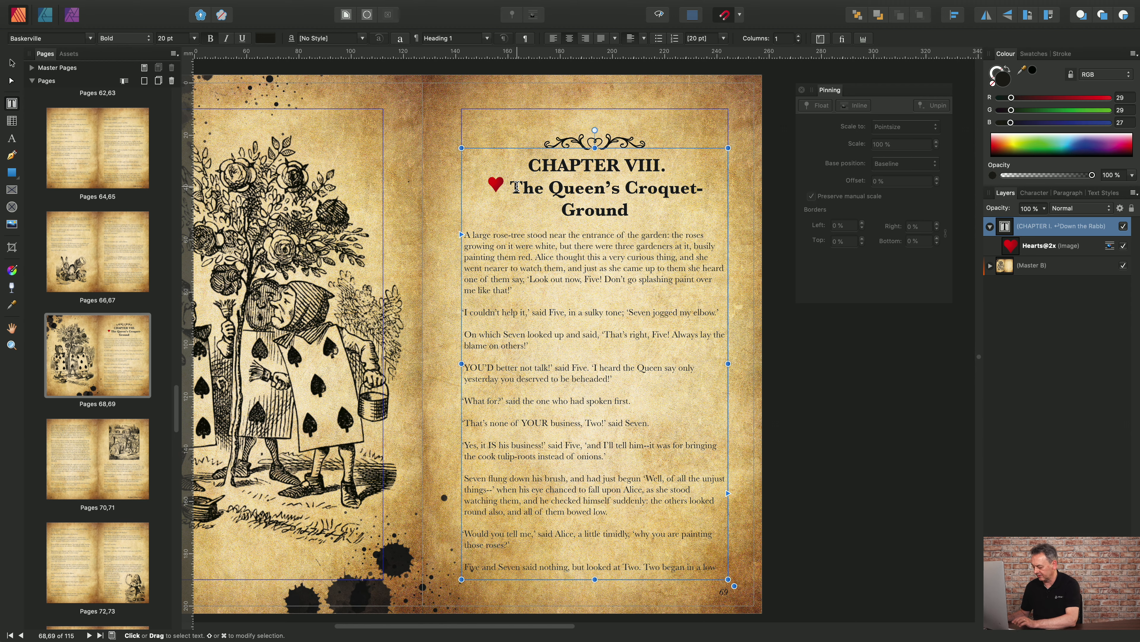
{"action": "key", "text": "BackSpace"}
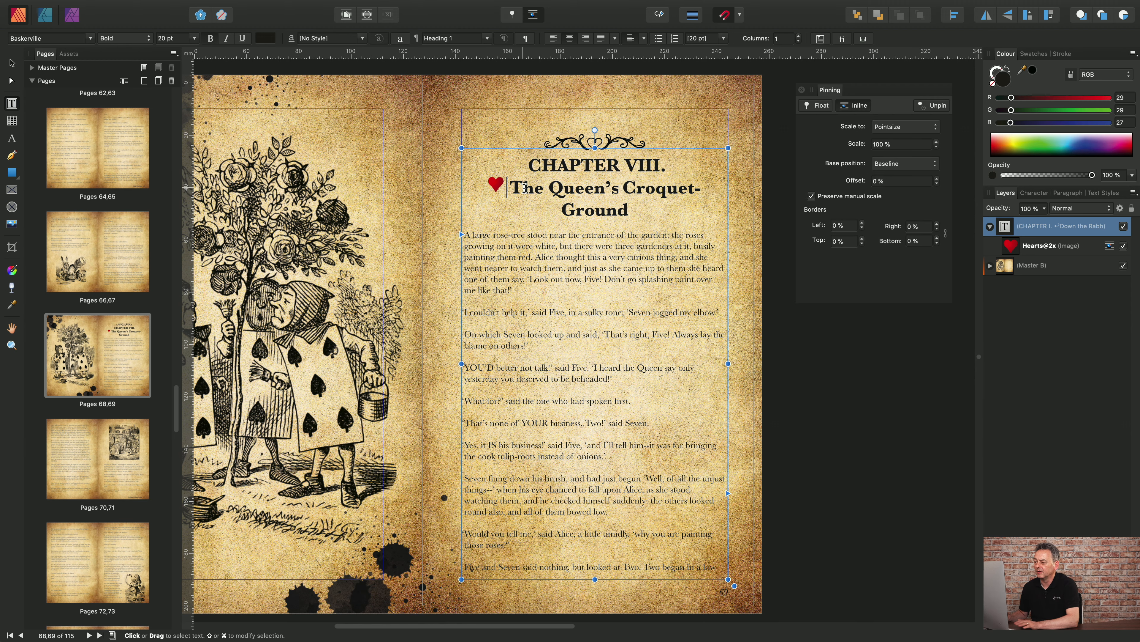
{"action": "left_click", "coordinate": [937, 225]}
{"action": "left_click", "coordinate": [938, 225]}
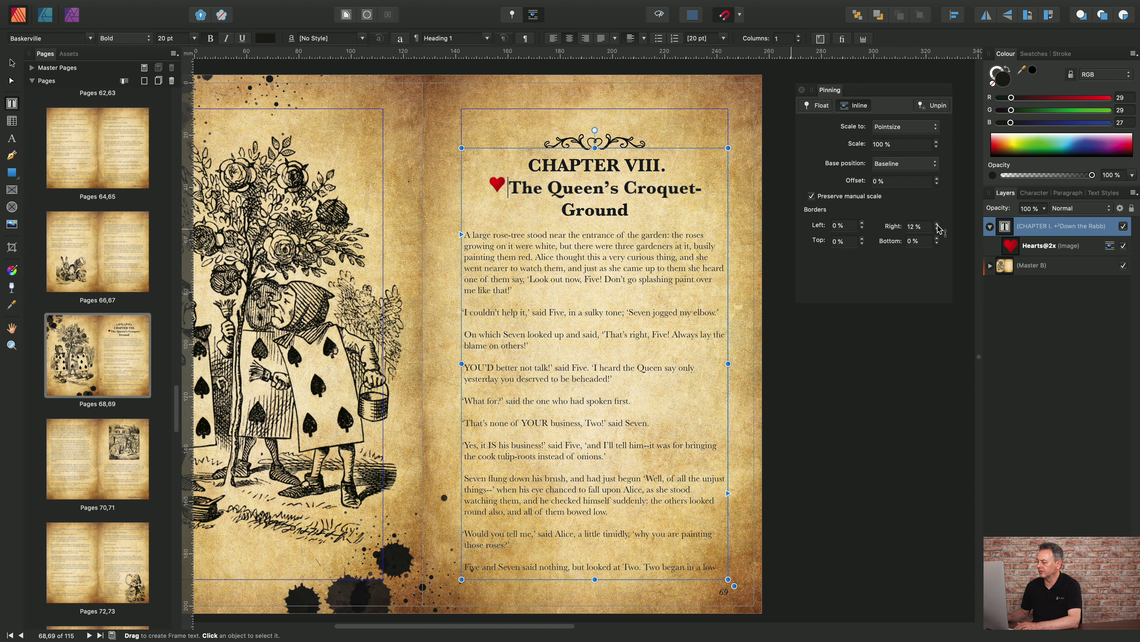